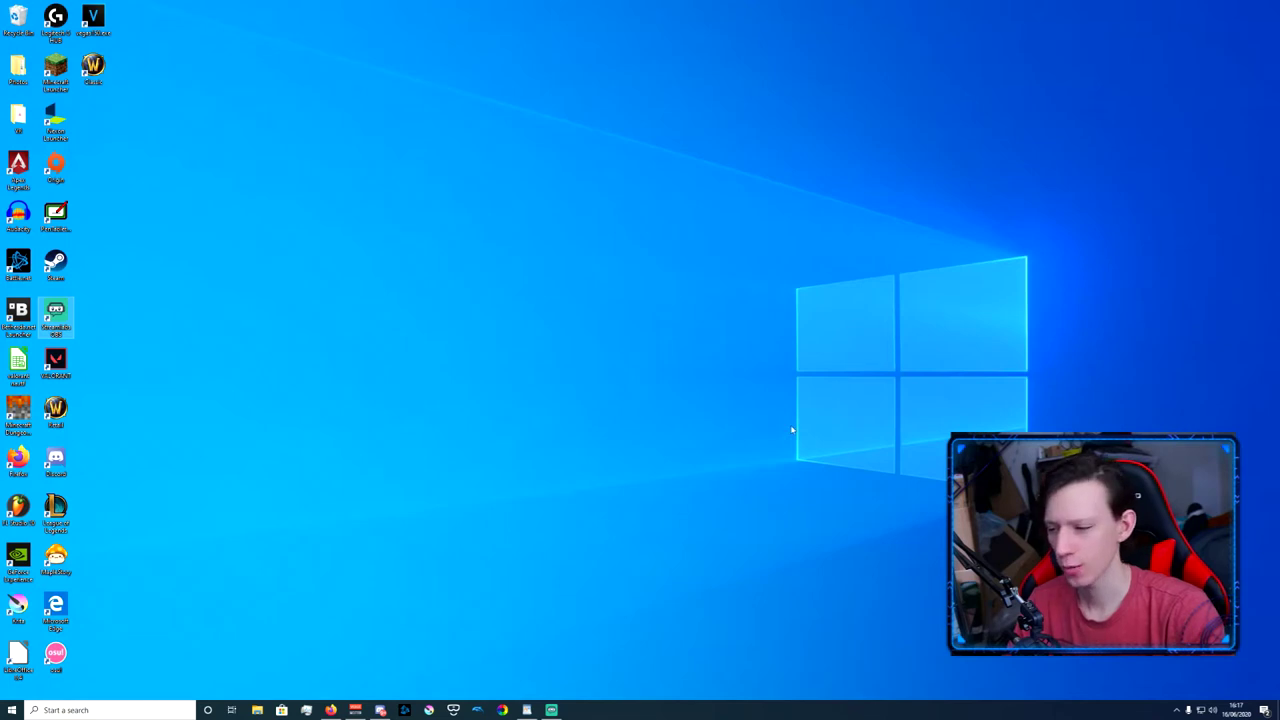
# Search 'calibrate' in Start, launch Calibrate display colour, and continue to the gamma explanation
pyautogui.press('super+s')
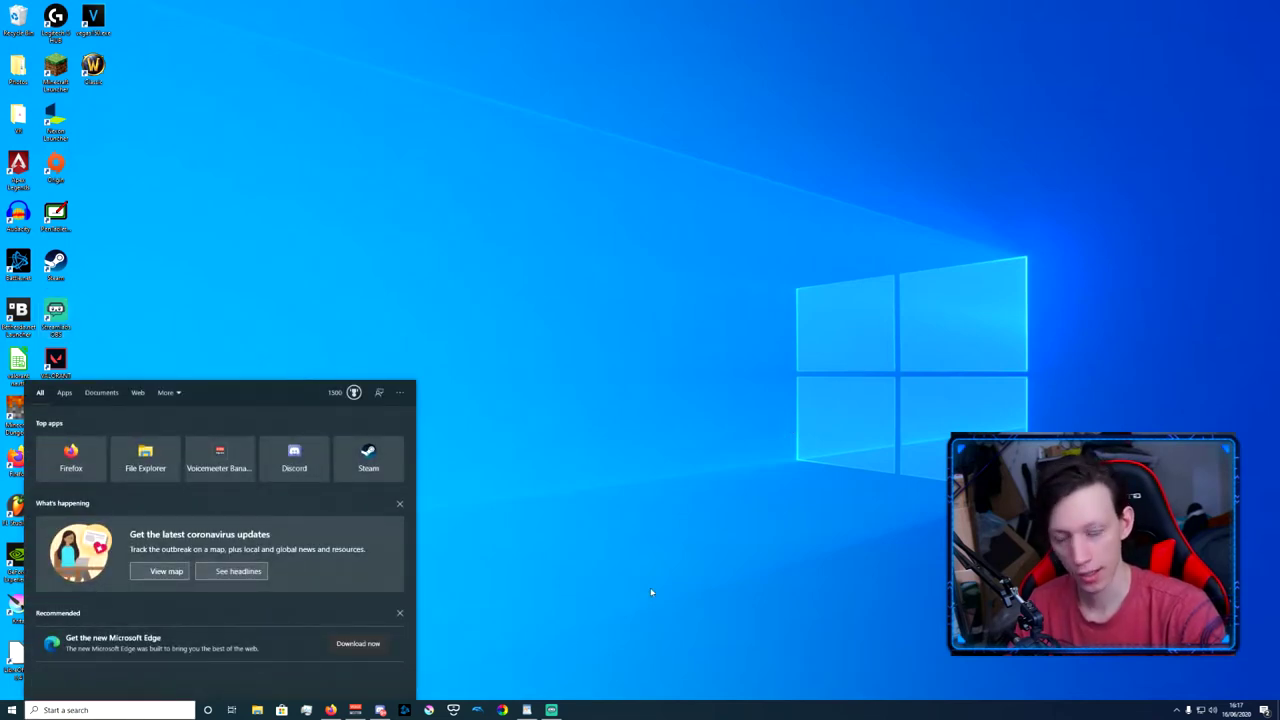
pyautogui.write('calibrate')
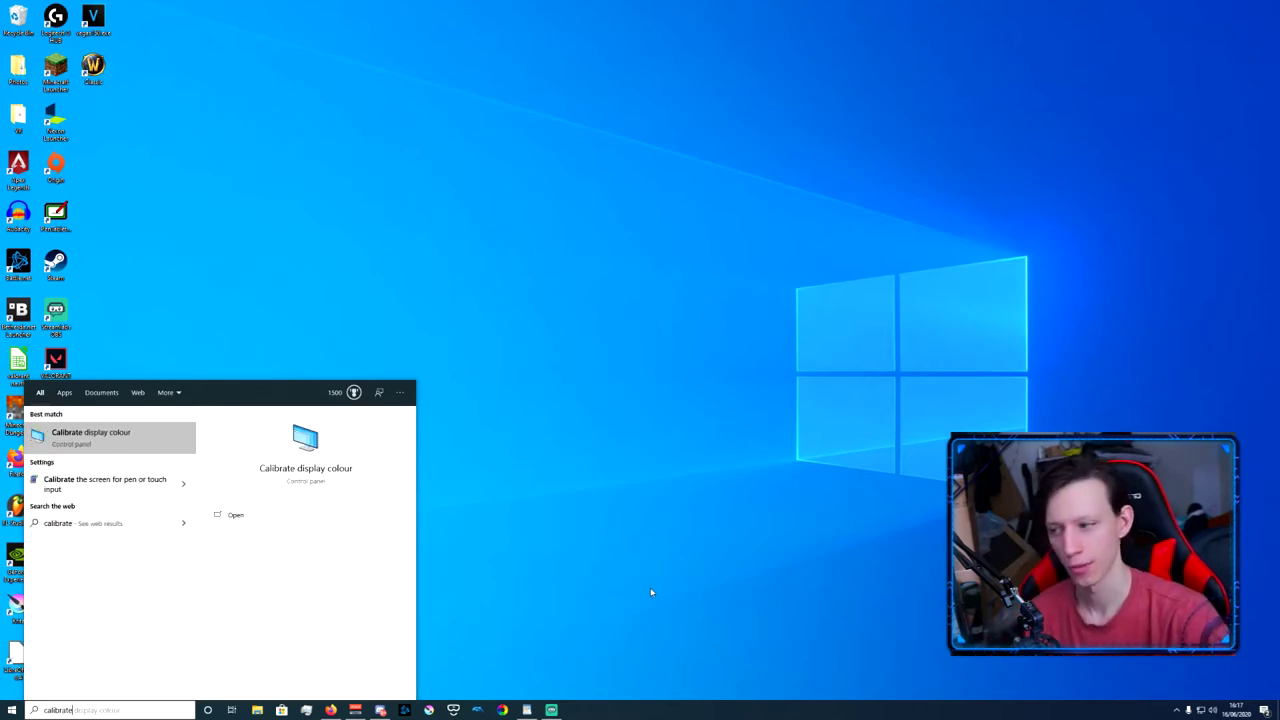
pyautogui.press('Return')
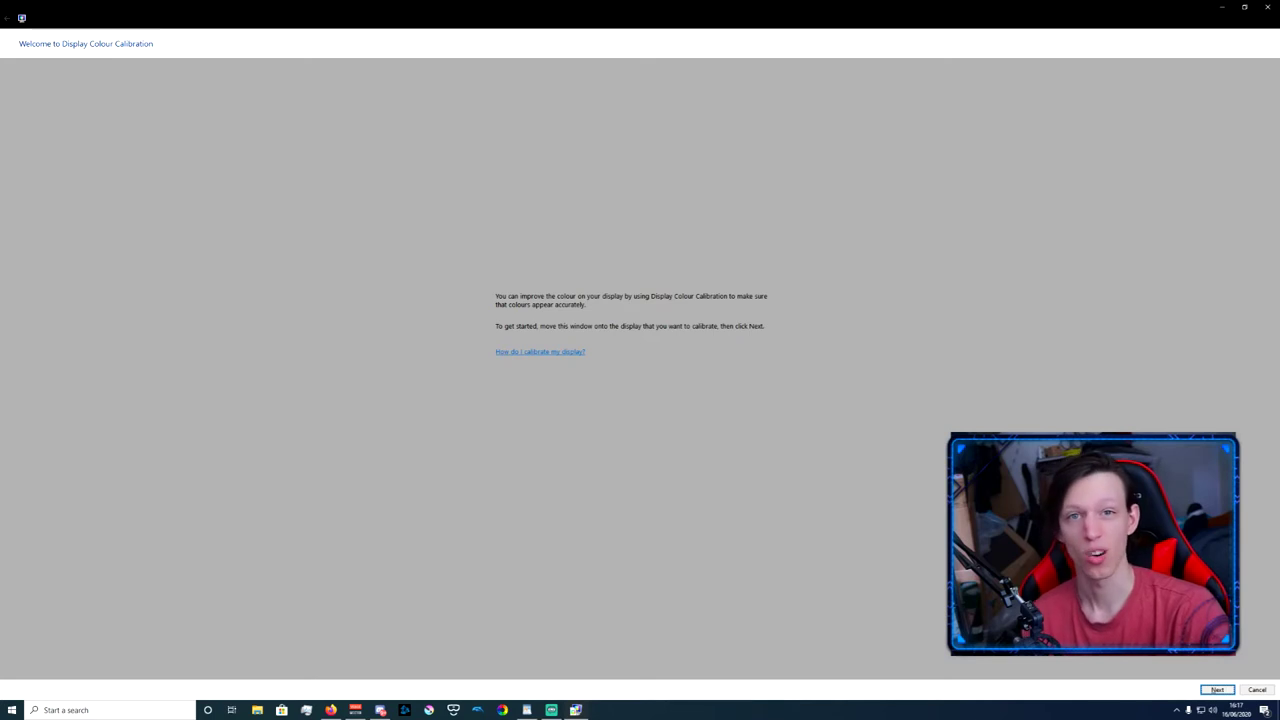
pyautogui.click(1217, 690)
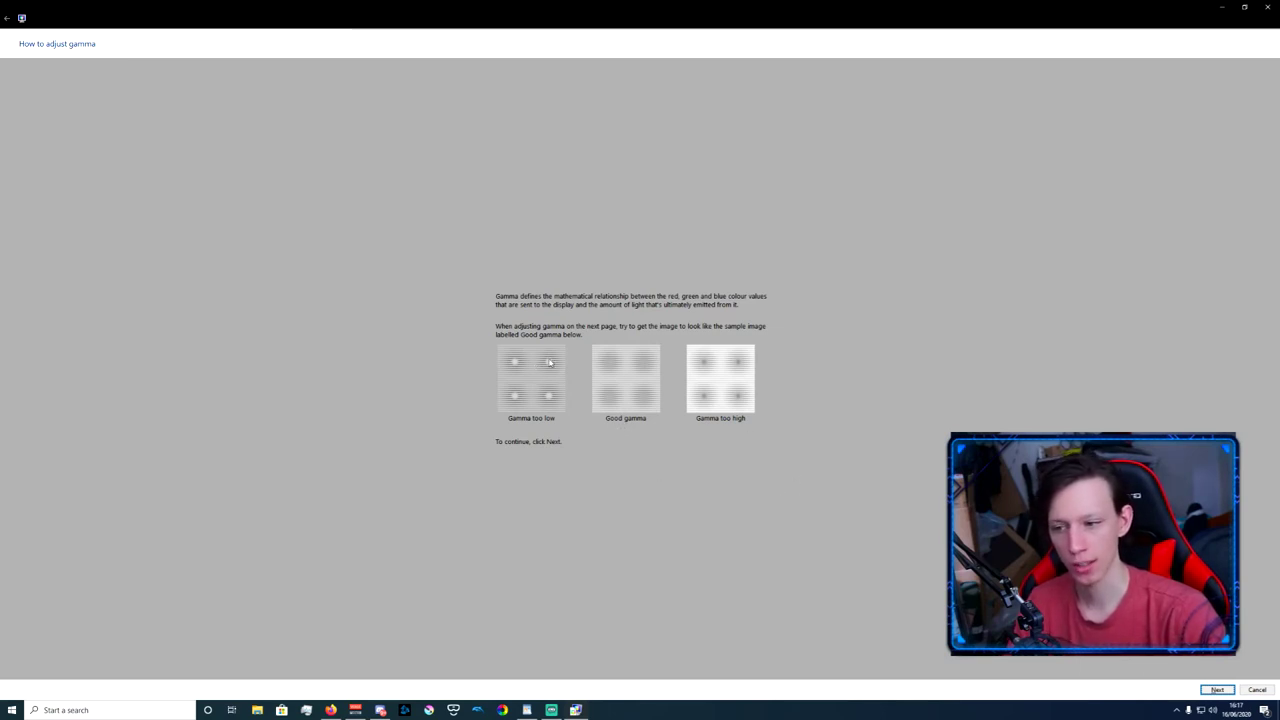
# Drag the gamma slider until the circle dots fade, then advance to the brightness explanation
pyautogui.click(1217, 689)
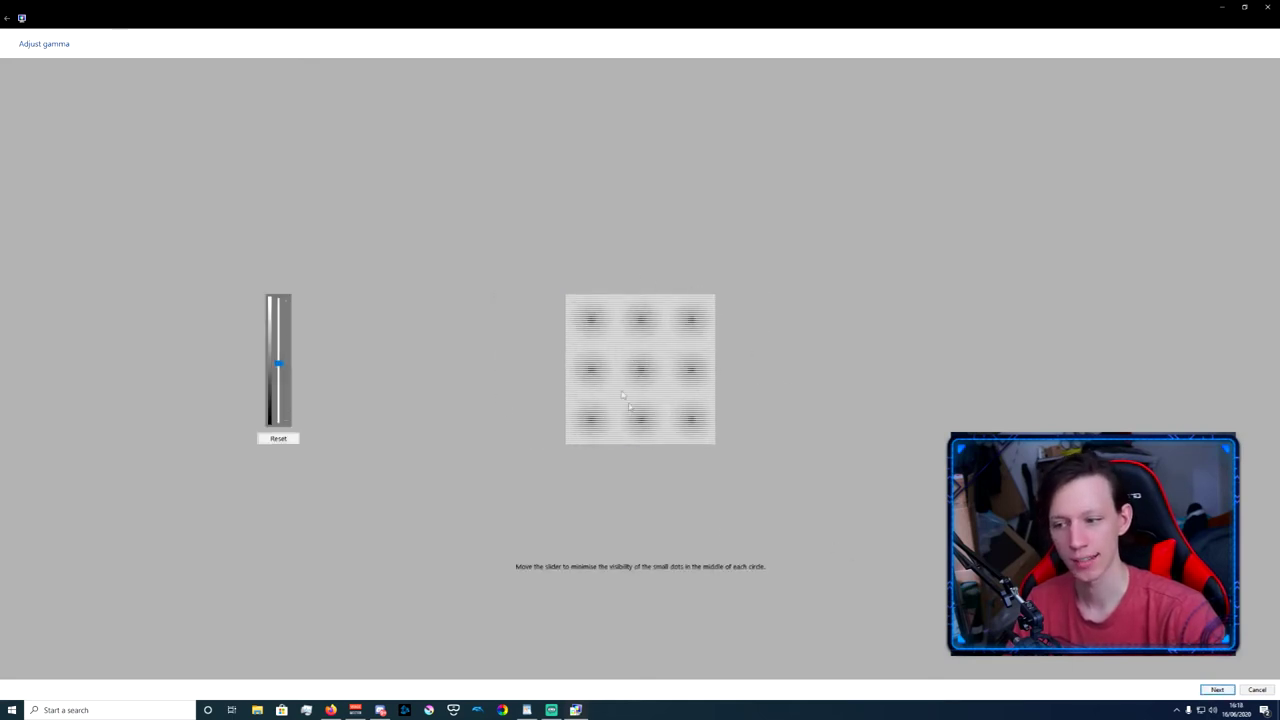
pyautogui.moveTo(273, 364)
pyautogui.mouseDown()
pyautogui.moveTo(283, 350)
pyautogui.moveTo(281, 394)
pyautogui.moveTo(283, 368)
pyautogui.mouseUp()
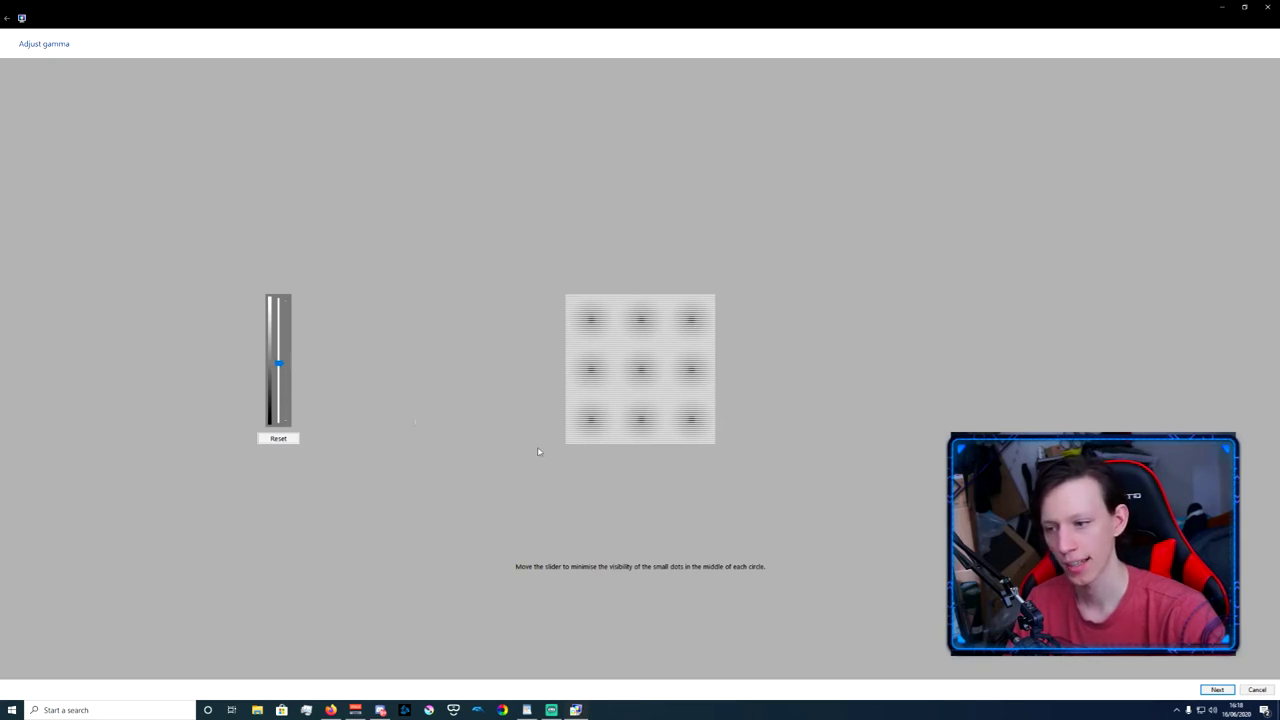
pyautogui.click(1217, 689)
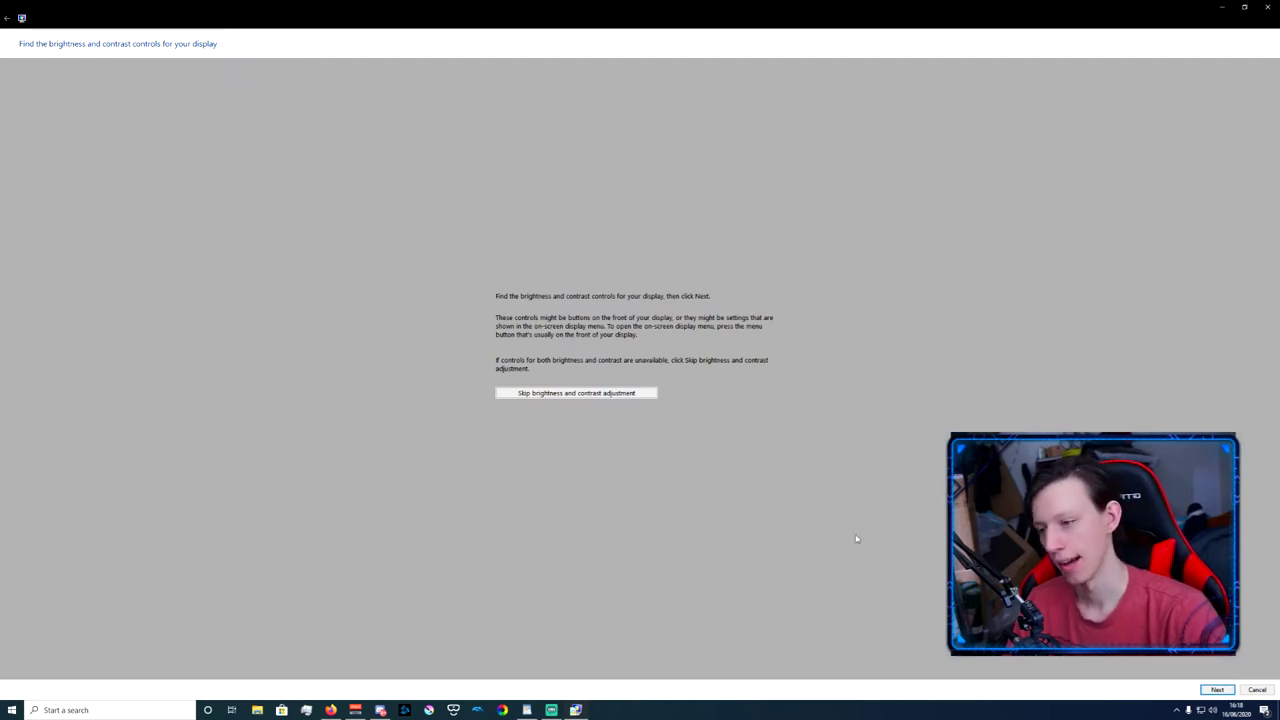
pyautogui.click(1217, 689)
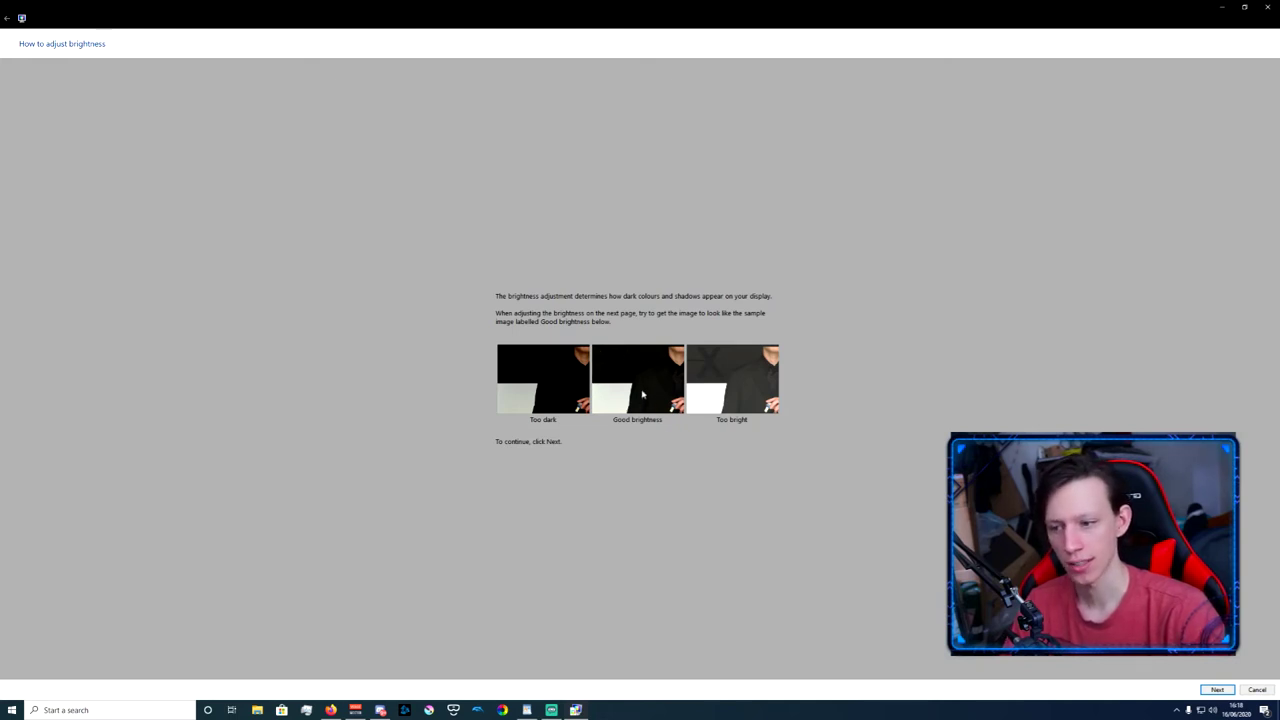
# Advance to the brightness adjustment step, then minimise the wizard to reveal the desktop
pyautogui.click(1220, 691)
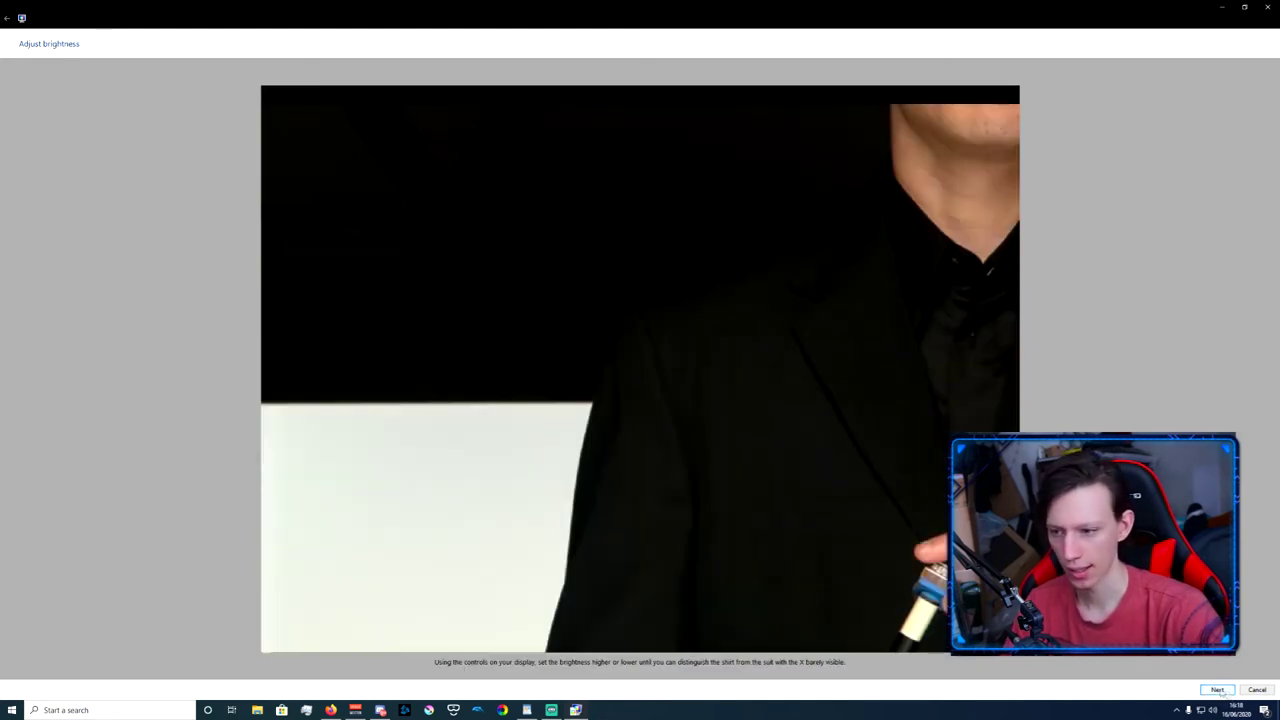
pyautogui.click(1220, 8)
# In NVIDIA Control Panel, switch desktop colour to NVIDIA settings, then back to Other applications
pyautogui.rightClick(581, 321)
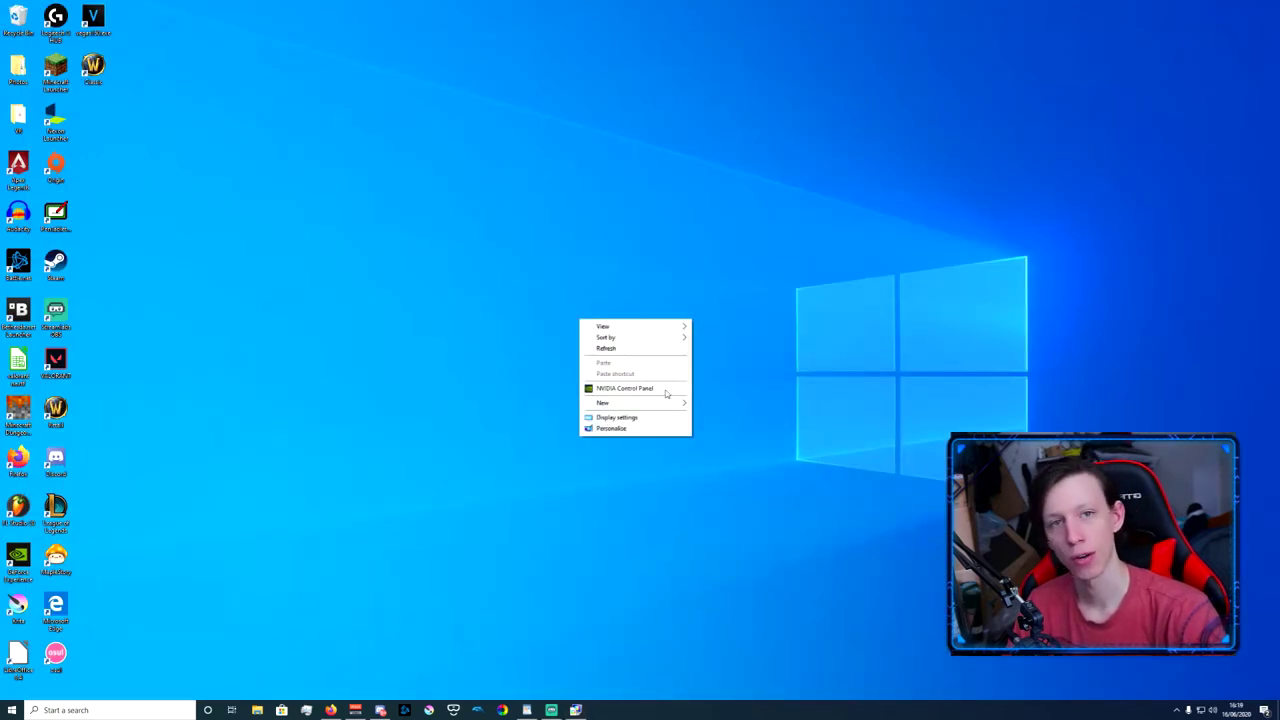
pyautogui.click(666, 390)
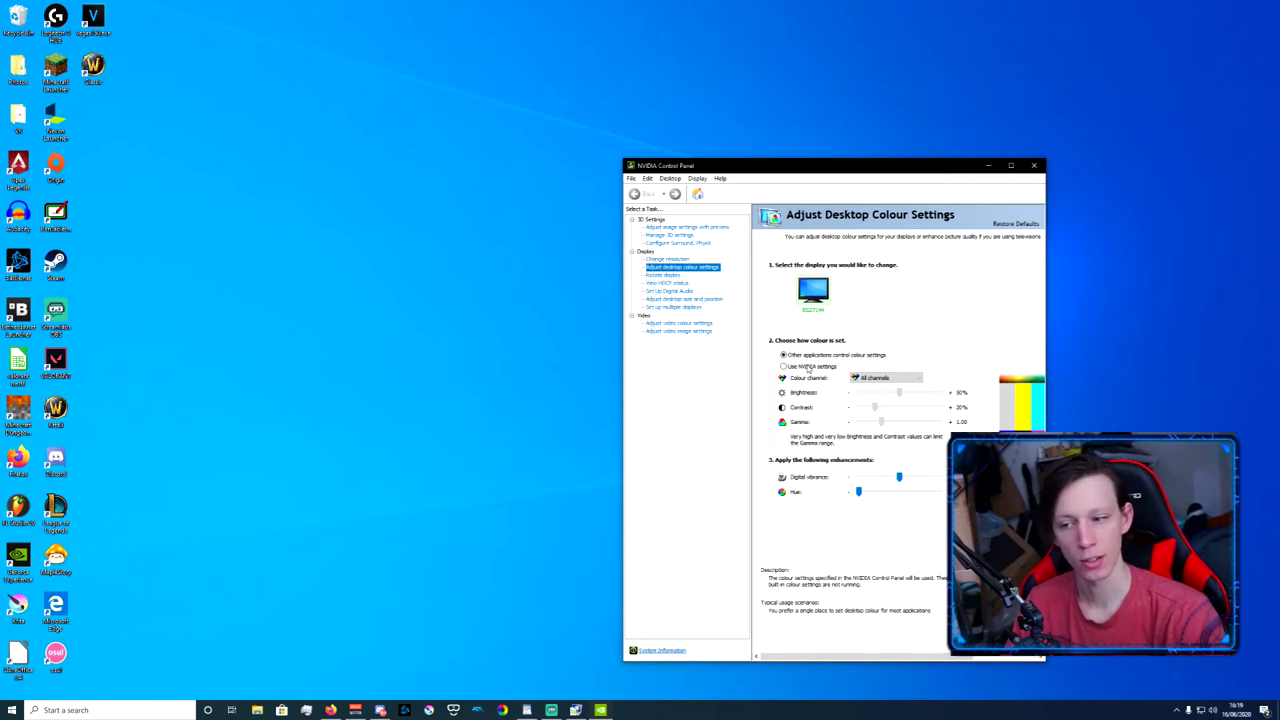
pyautogui.click(808, 368)
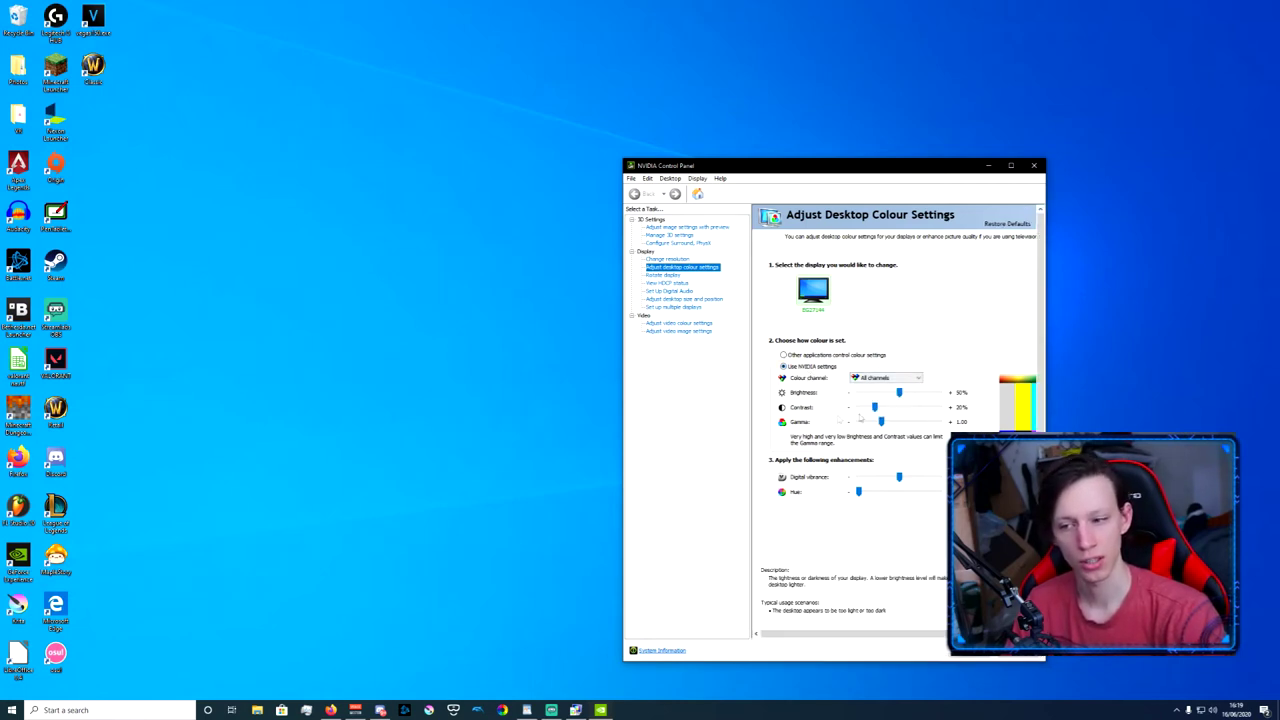
pyautogui.click(786, 355)
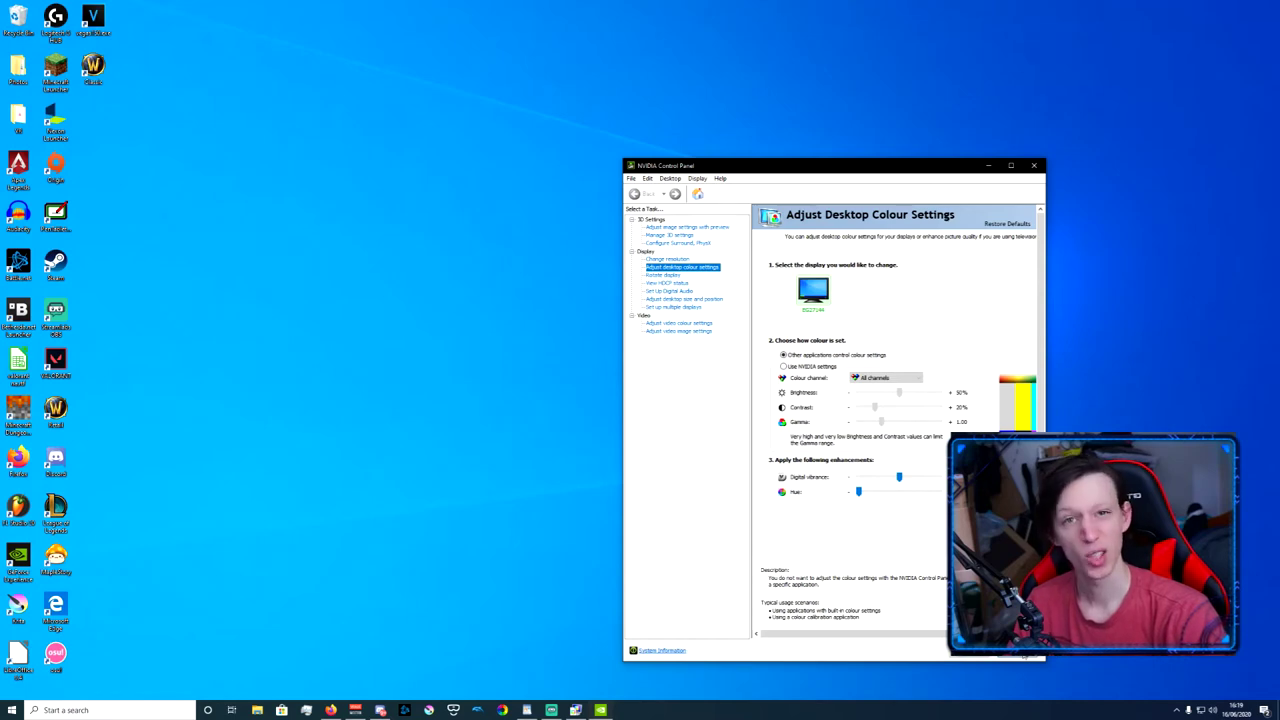
# Close NVIDIA Control Panel and restore the wizard, advancing to the contrast explanation
pyautogui.click(1033, 165)
pyautogui.click(576, 710)
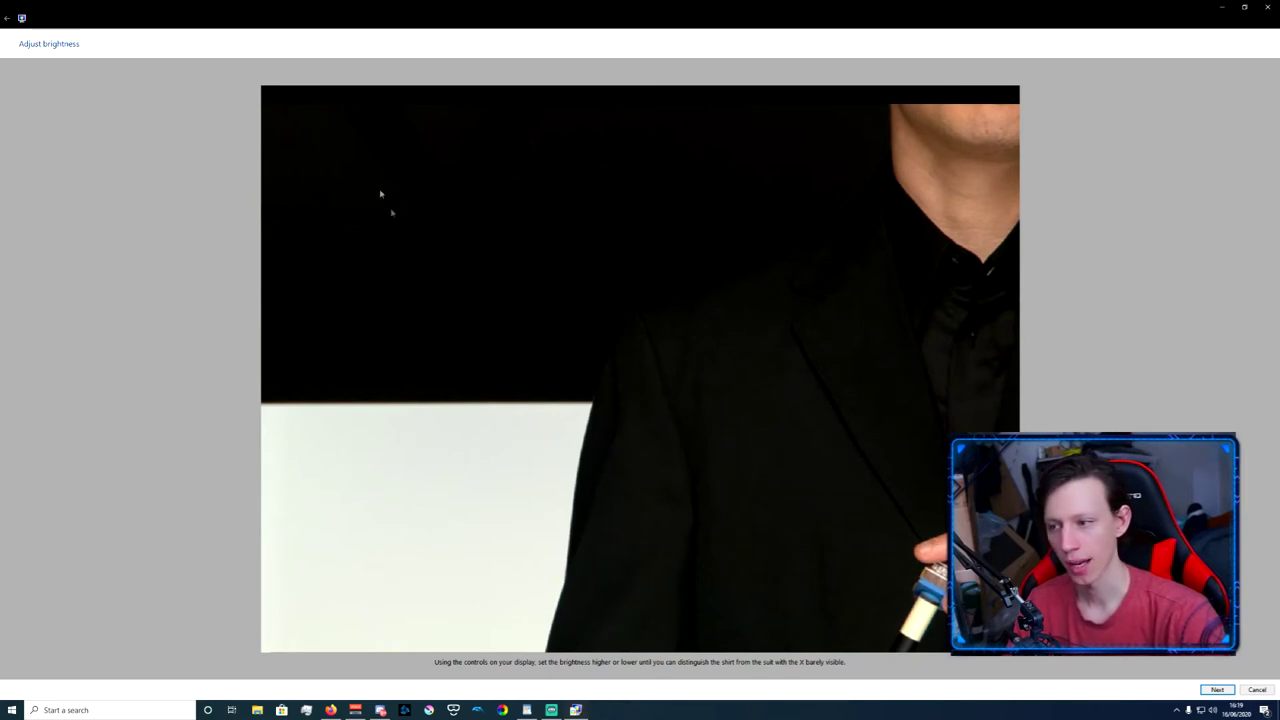
pyautogui.click(1220, 691)
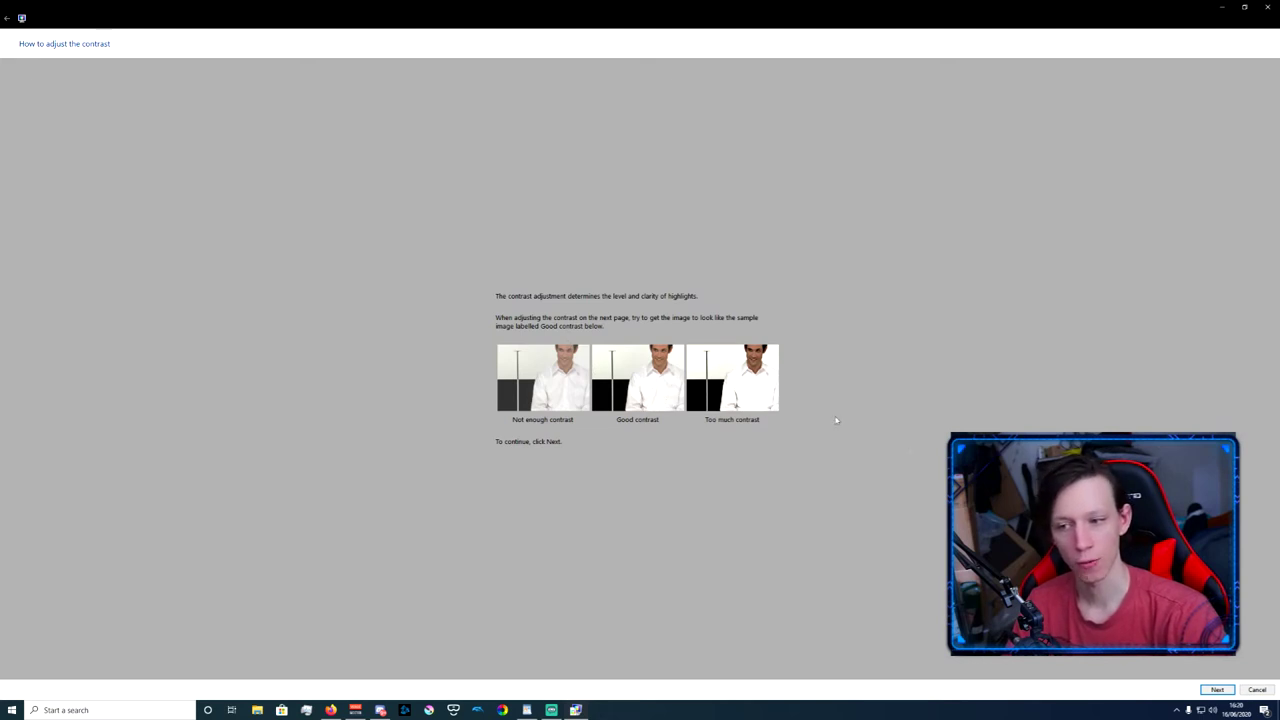
# Advance from the contrast explanation through the contrast adjustment step
pyautogui.click(1216, 690)
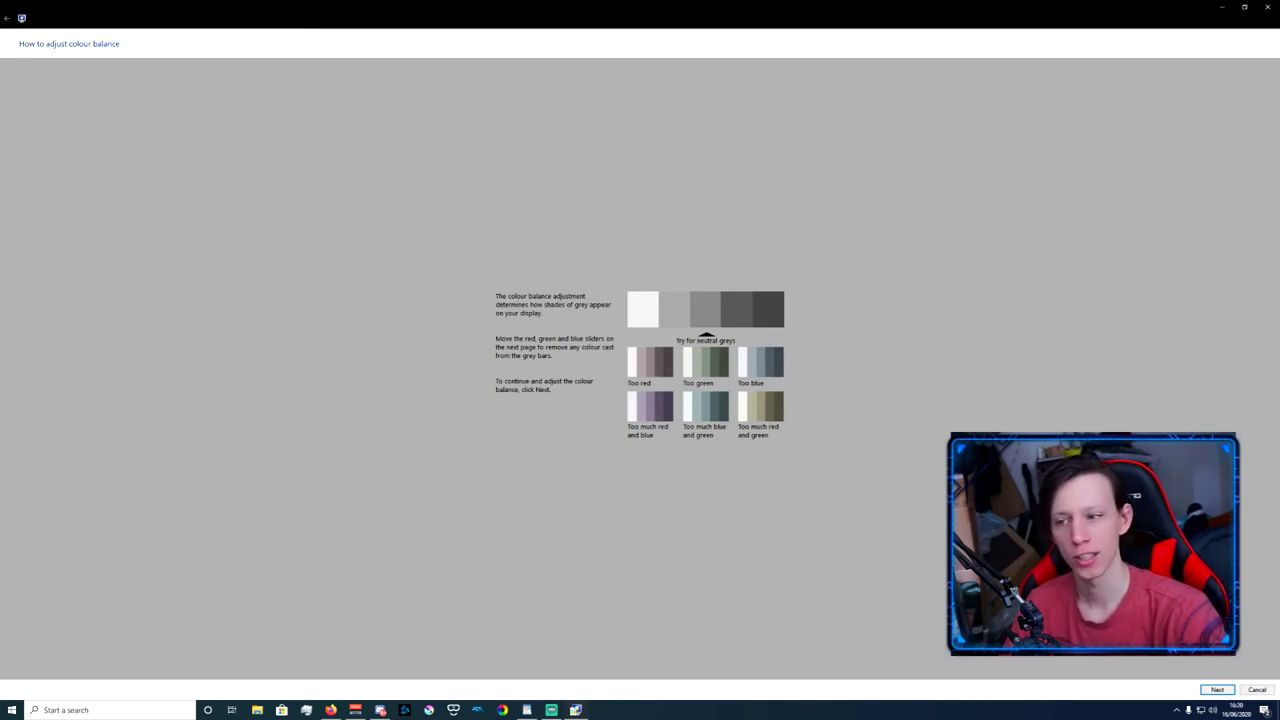
# Lower the red and green colour-balance sliders slightly until the grey bars look neutral
pyautogui.click(1215, 689)
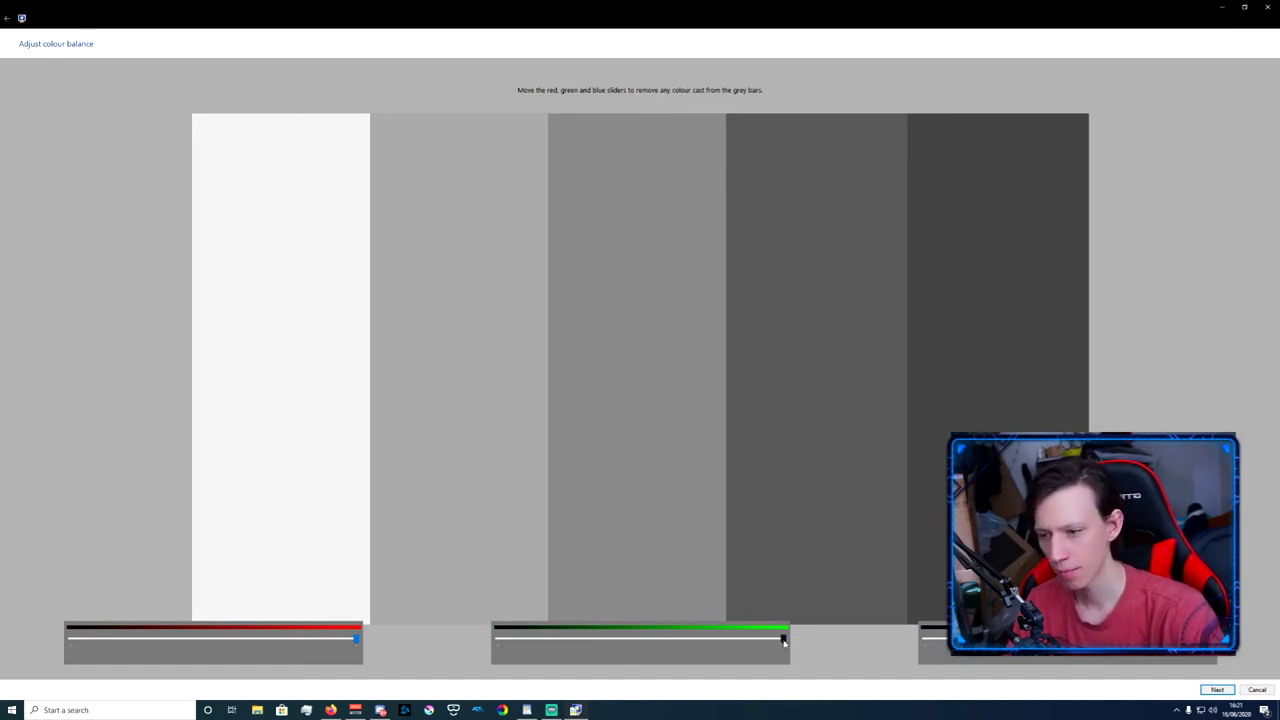
pyautogui.moveTo(783, 641); pyautogui.dragTo(766, 640)
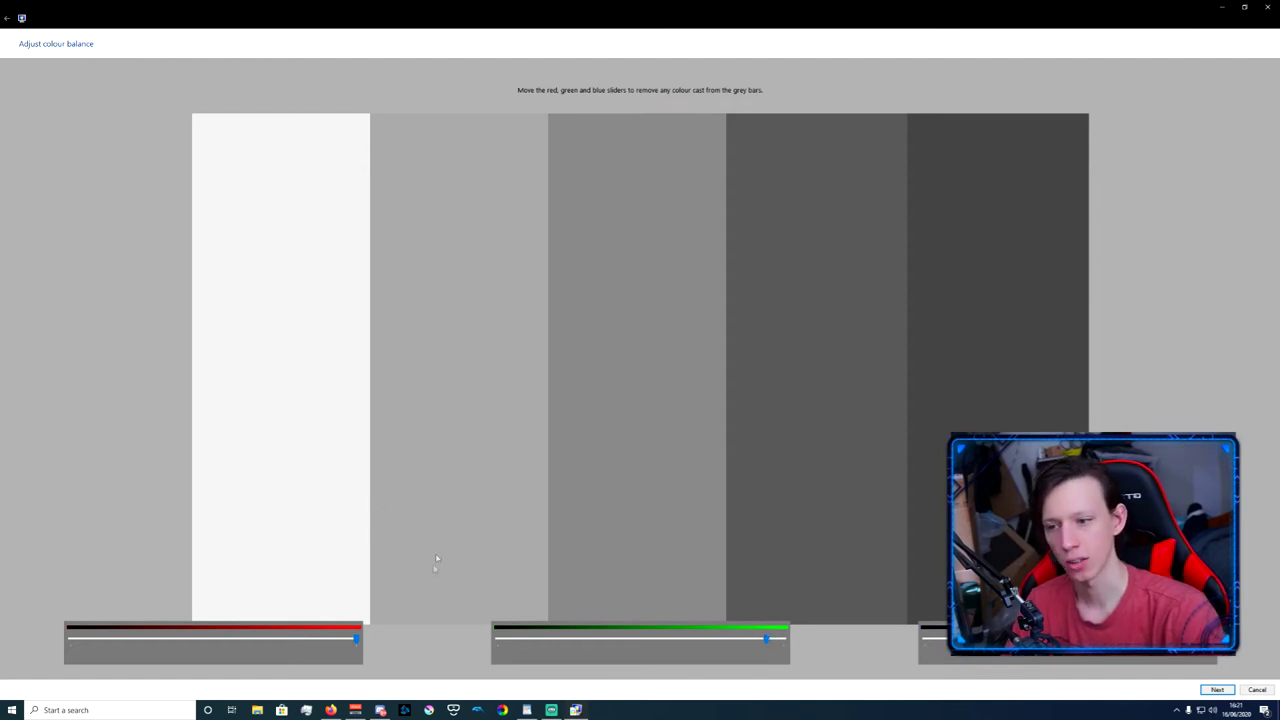
pyautogui.moveTo(356, 640); pyautogui.dragTo(333, 641)
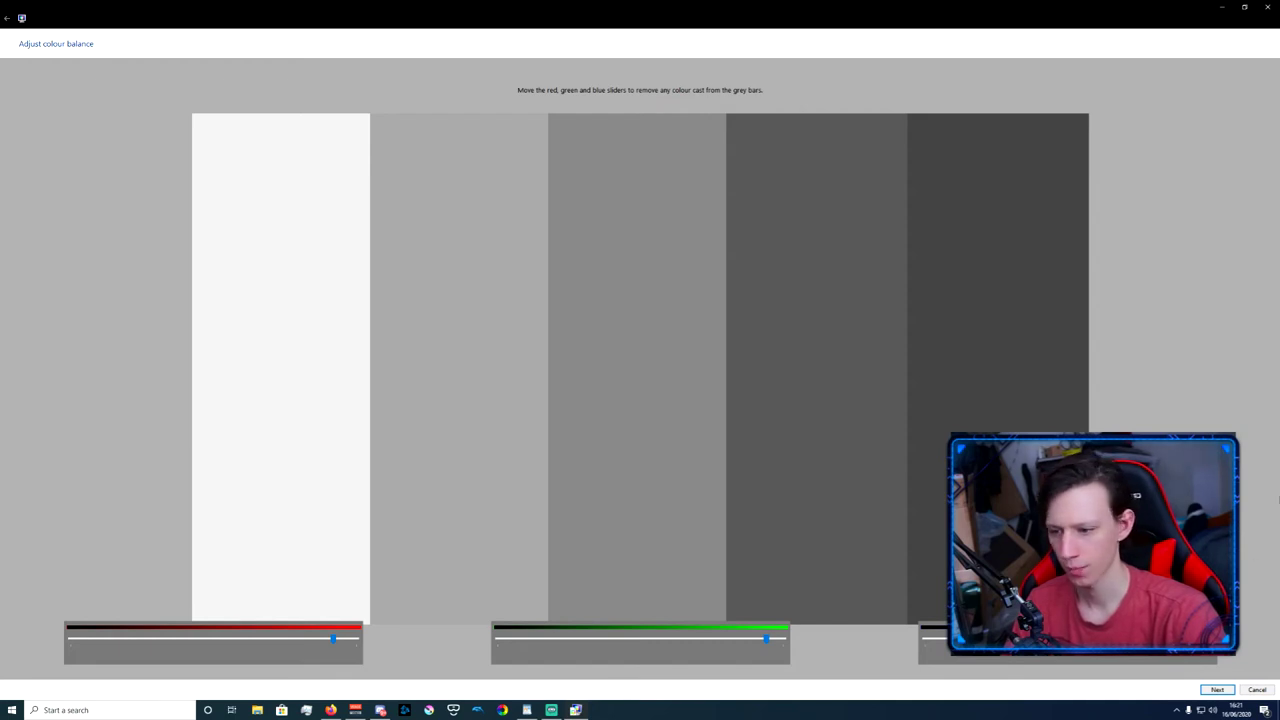
pyautogui.moveTo(767, 641); pyautogui.dragTo(755, 640)
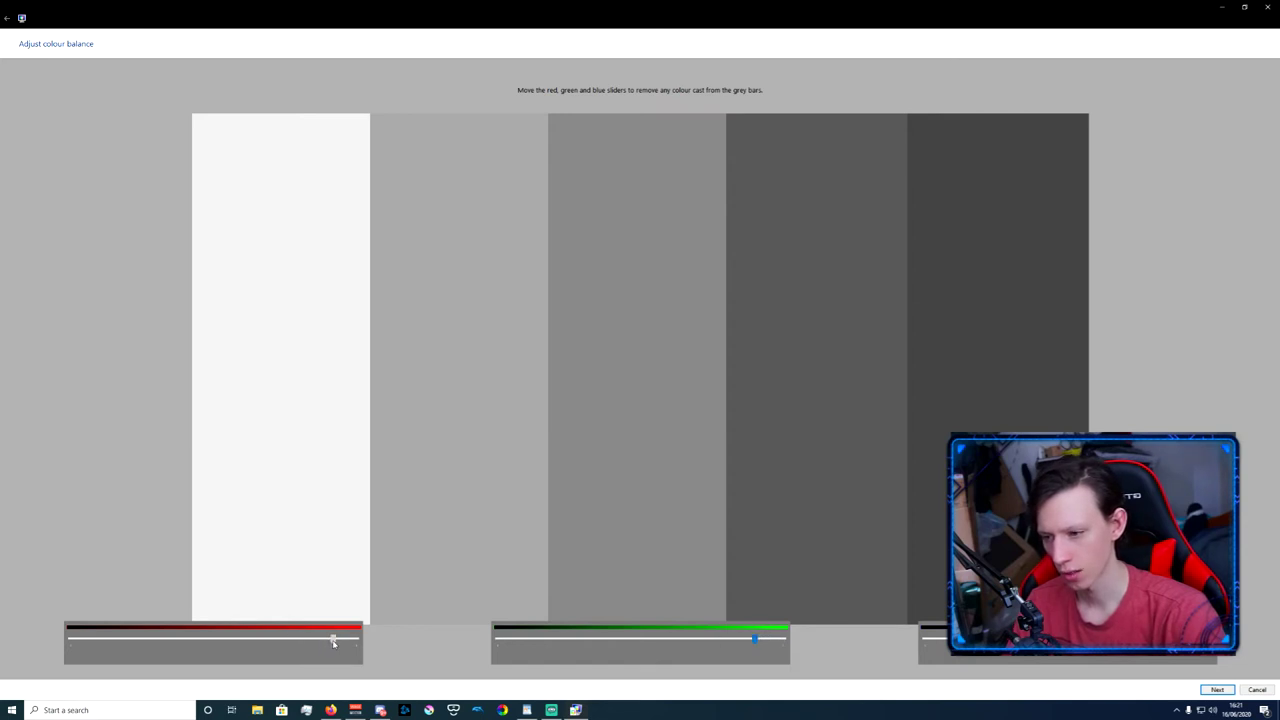
pyautogui.moveTo(334, 640); pyautogui.dragTo(321, 639)
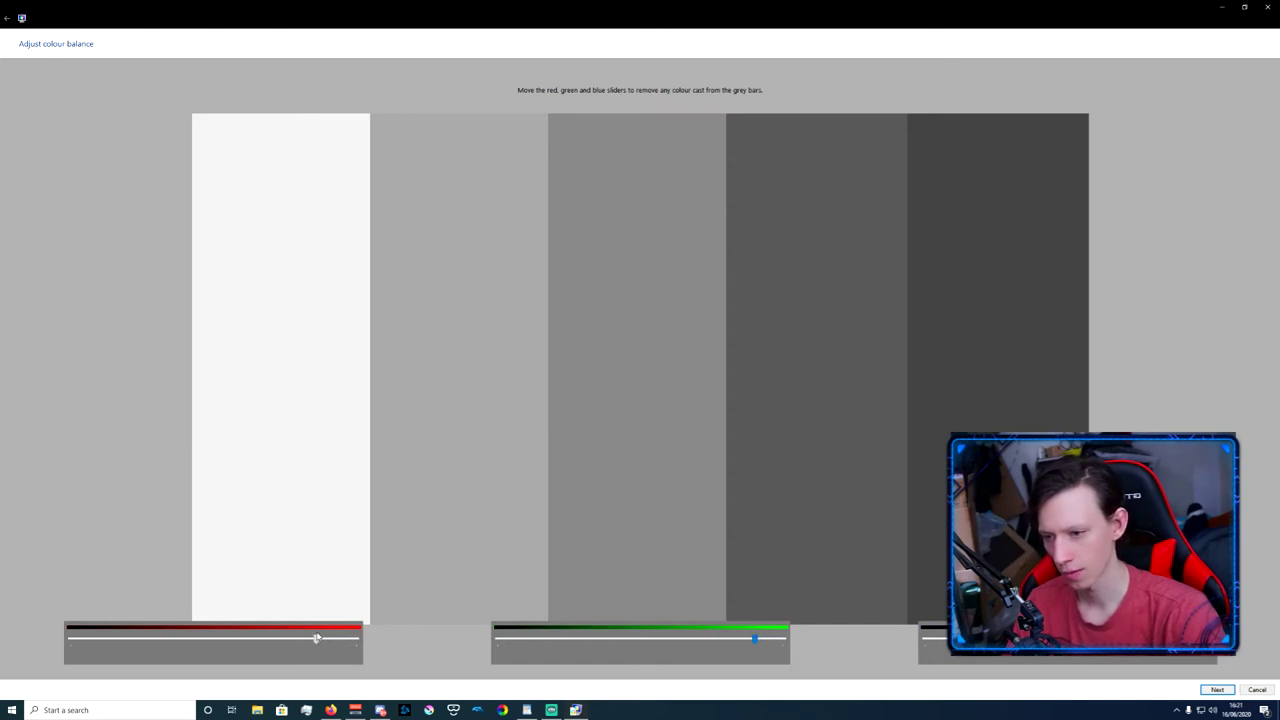
pyautogui.moveTo(316, 638); pyautogui.dragTo(344, 638)
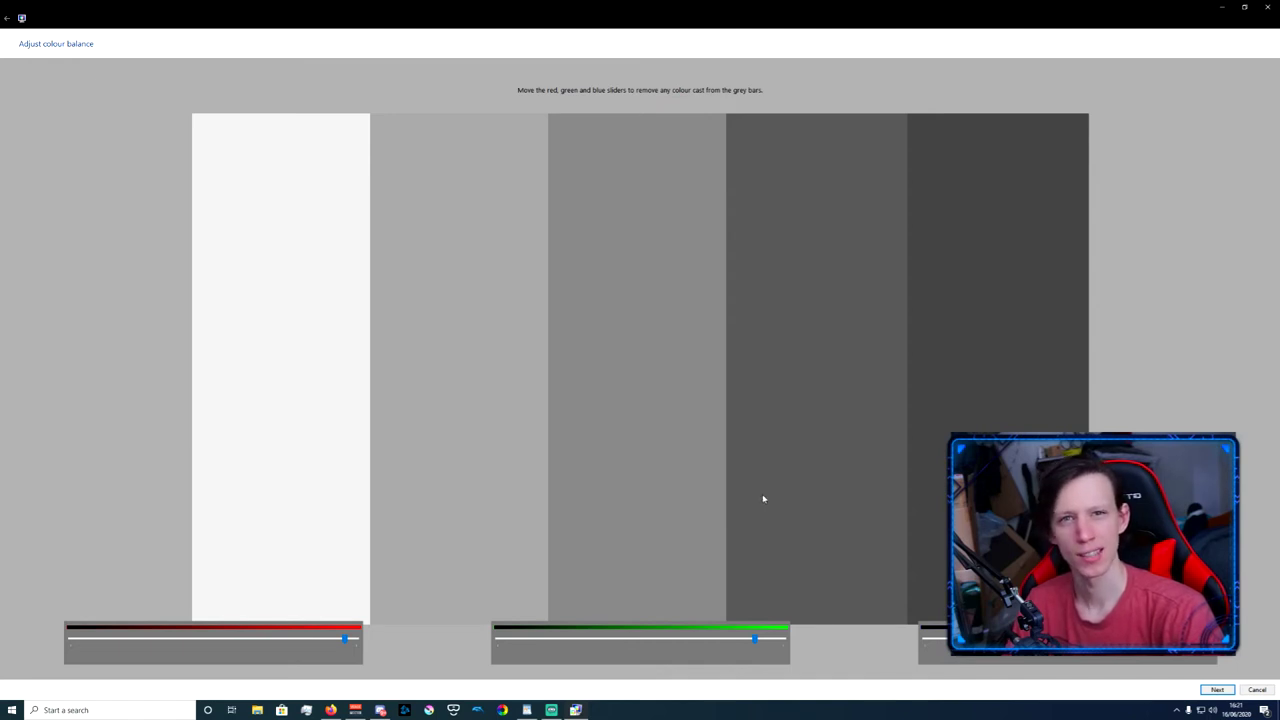
# Compare the previous and current calibrations, then save the new calibration with Finish
pyautogui.click(1217, 690)
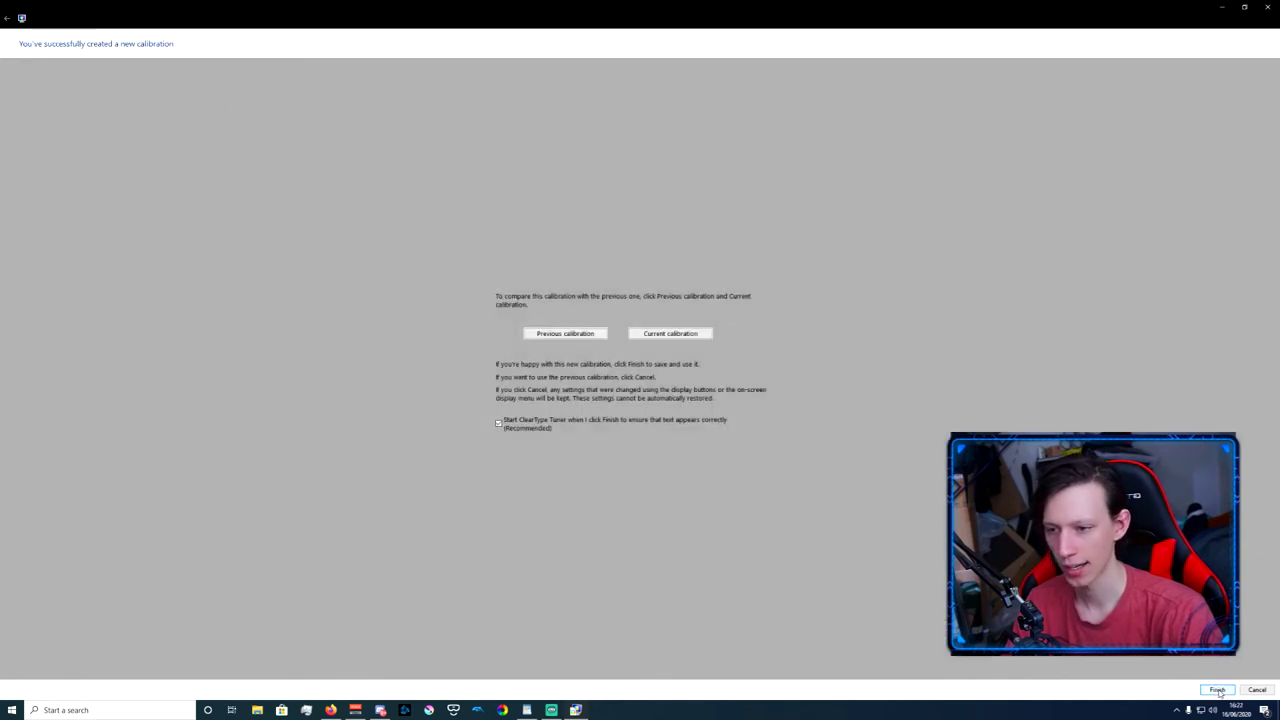
pyautogui.click(563, 336)
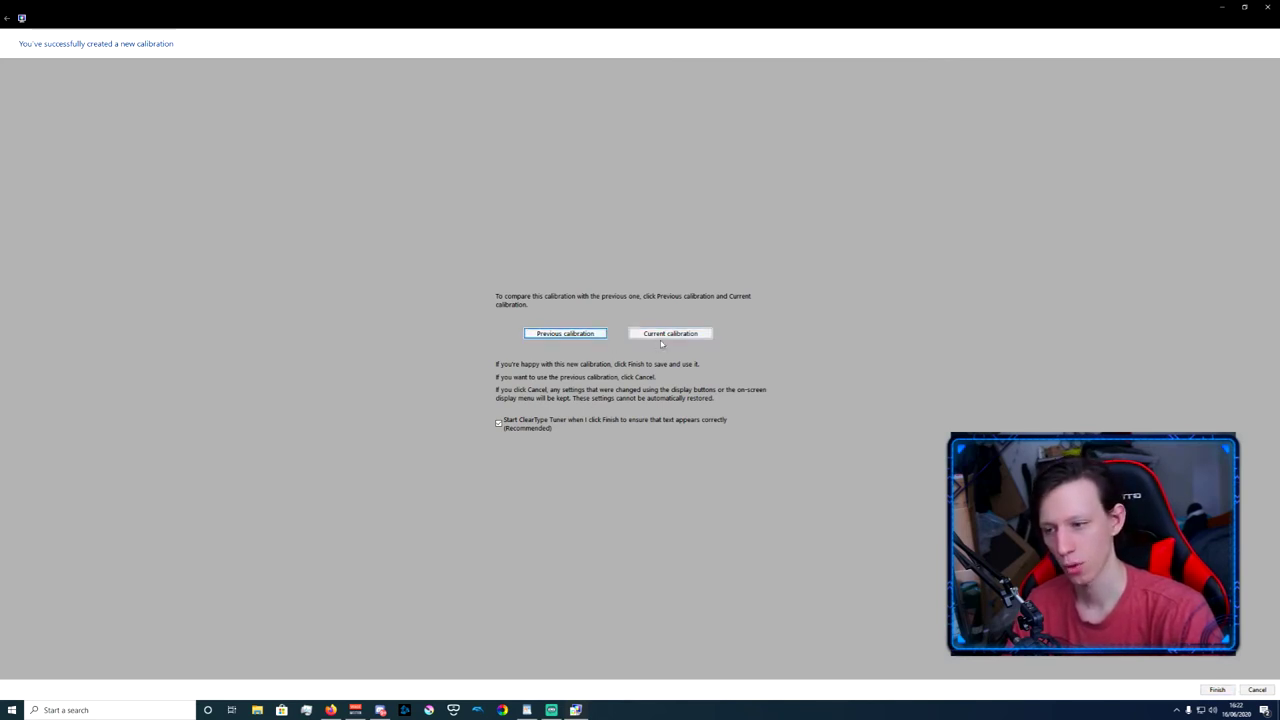
pyautogui.click(668, 336)
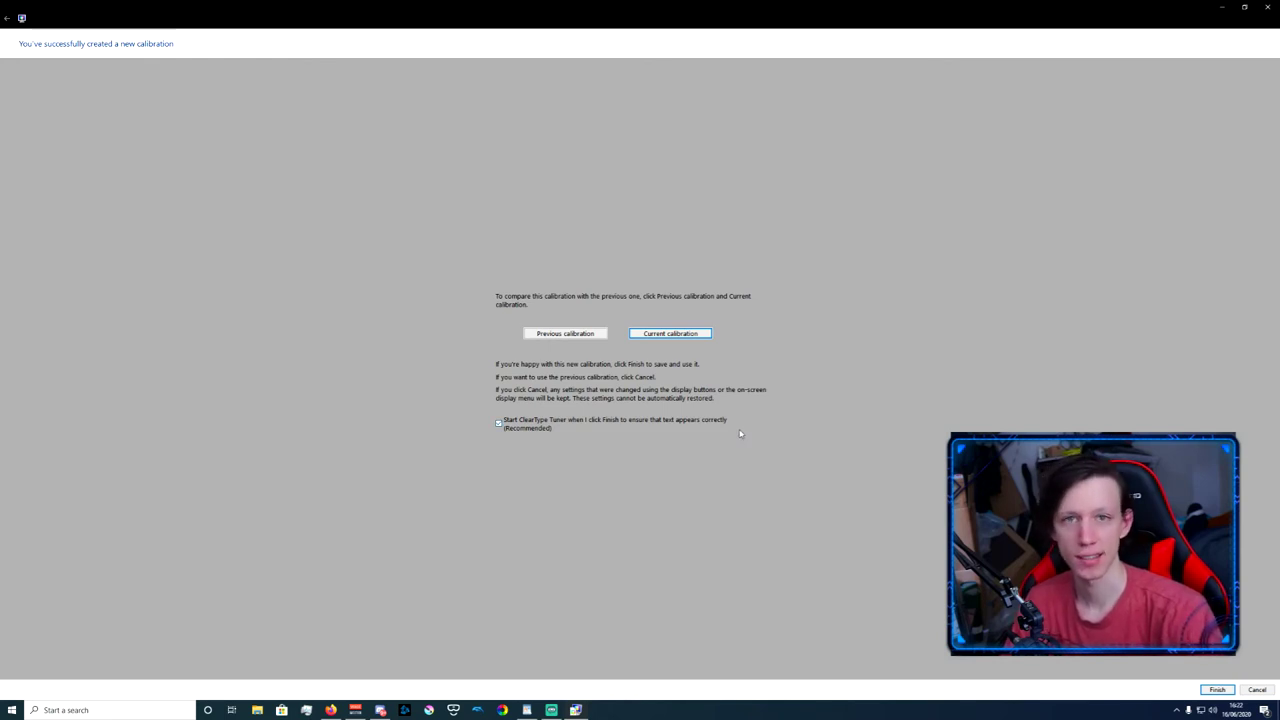
pyautogui.click(1217, 690)
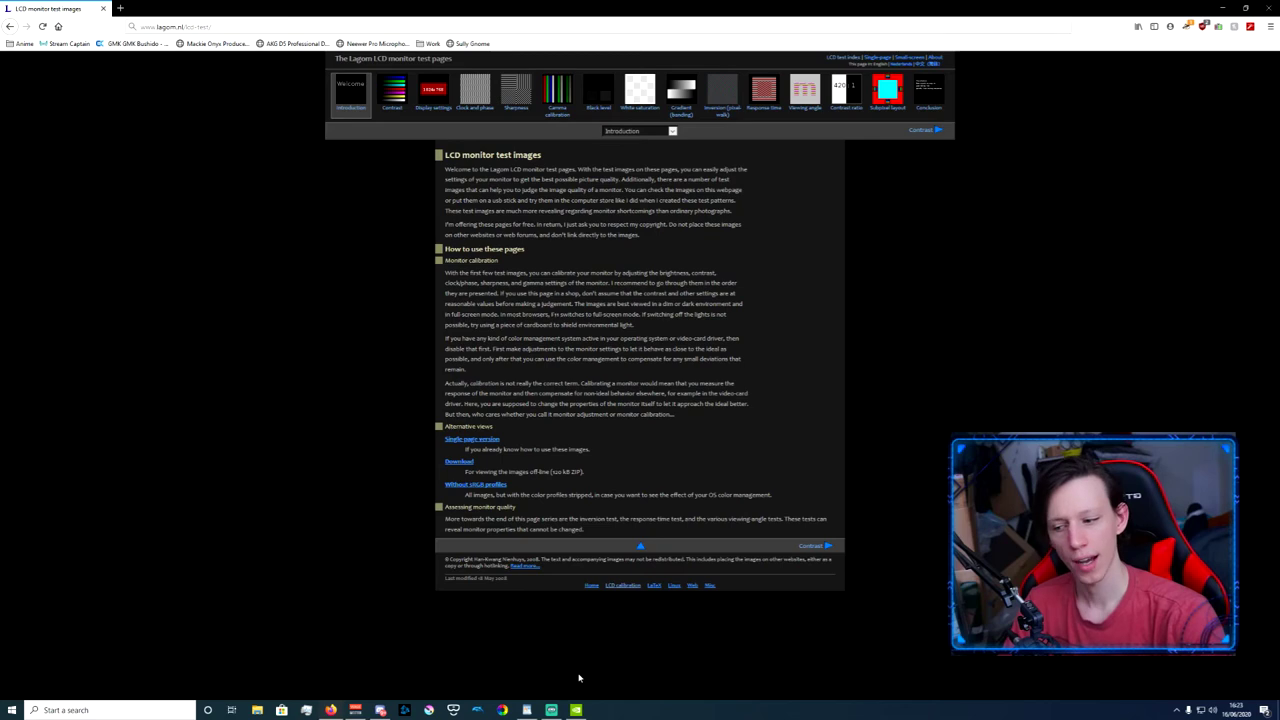
# Move NVIDIA Control Panel to the right, view the Contrast test, then open Display settings
pyautogui.click(580, 709)
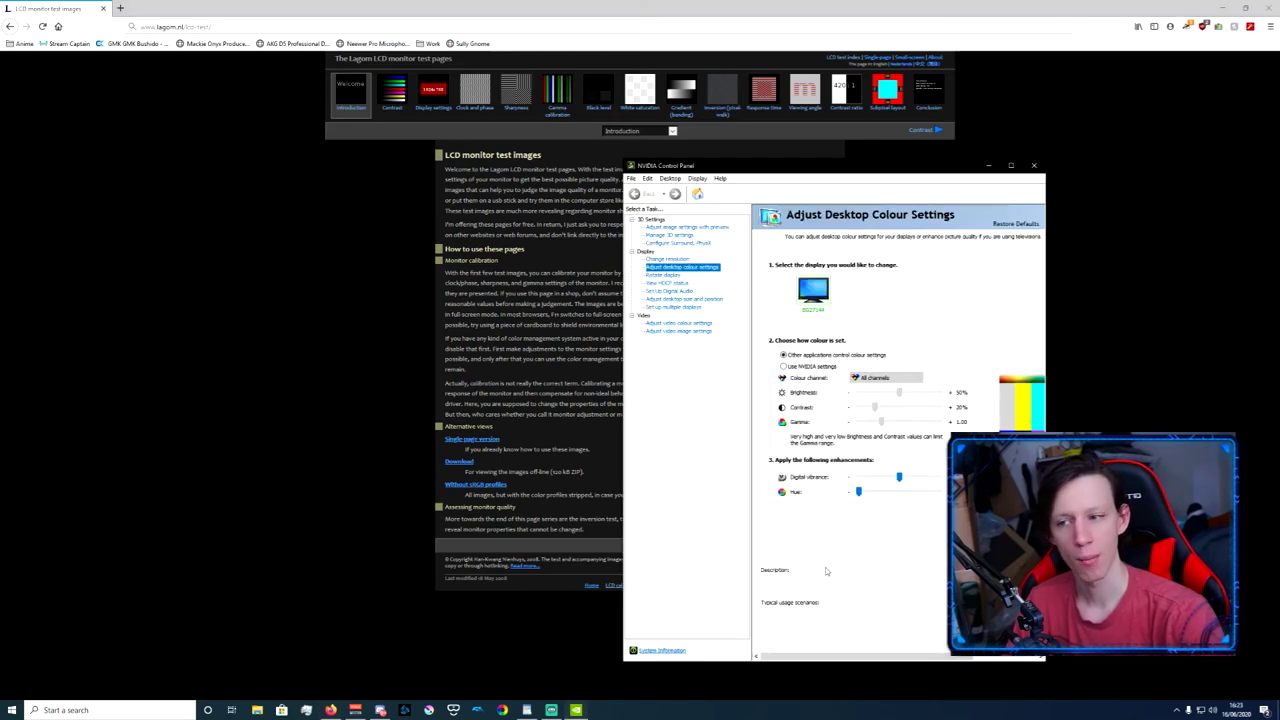
pyautogui.moveTo(939, 165); pyautogui.dragTo(1119, 159)
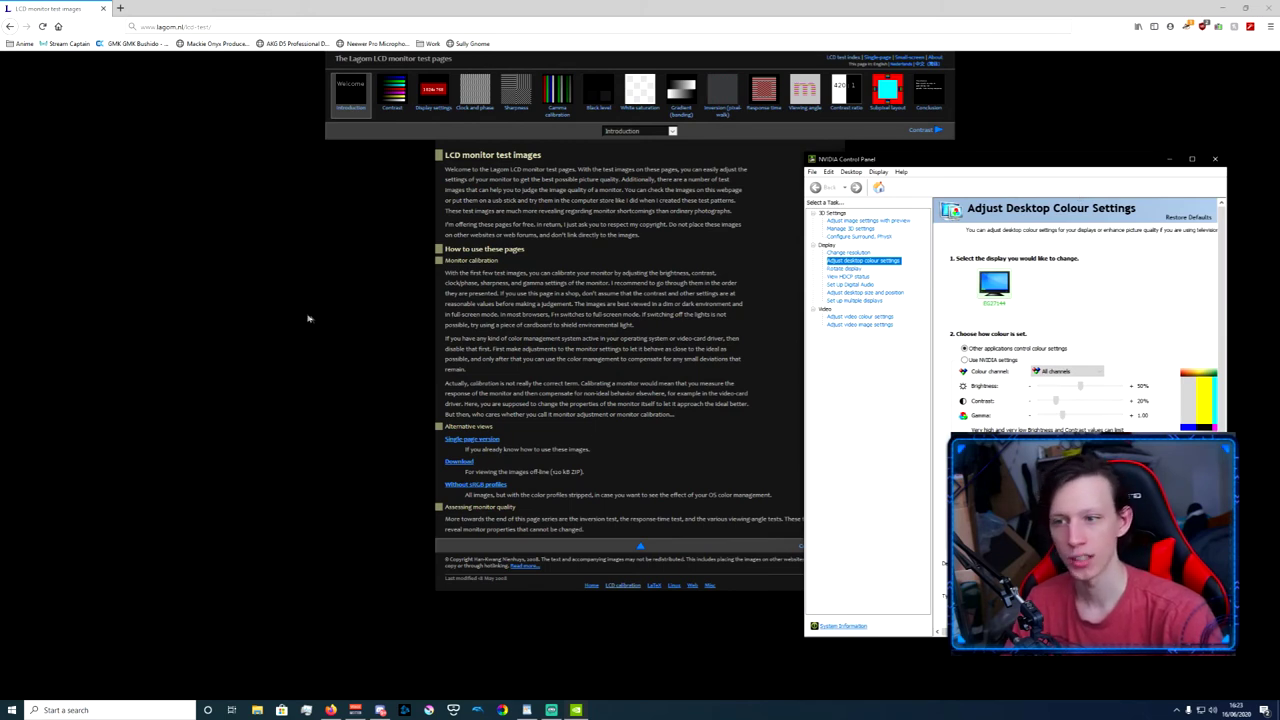
pyautogui.click(329, 409)
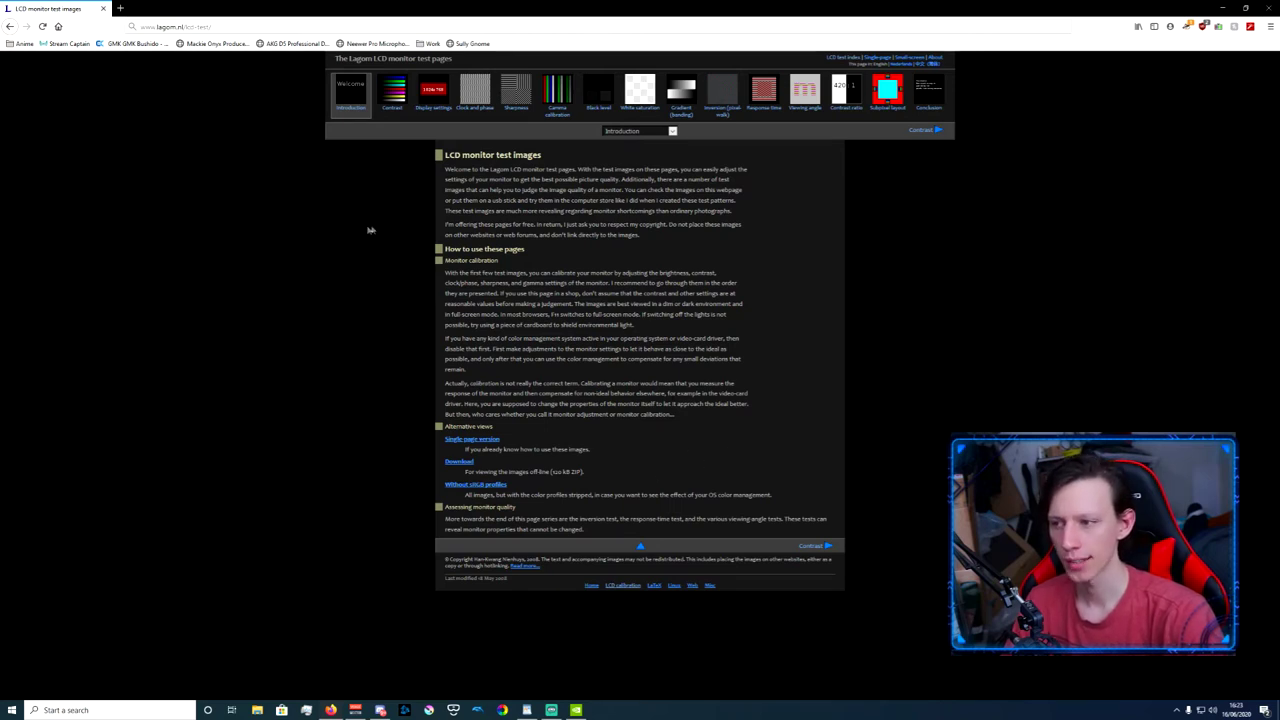
pyautogui.click(391, 100)
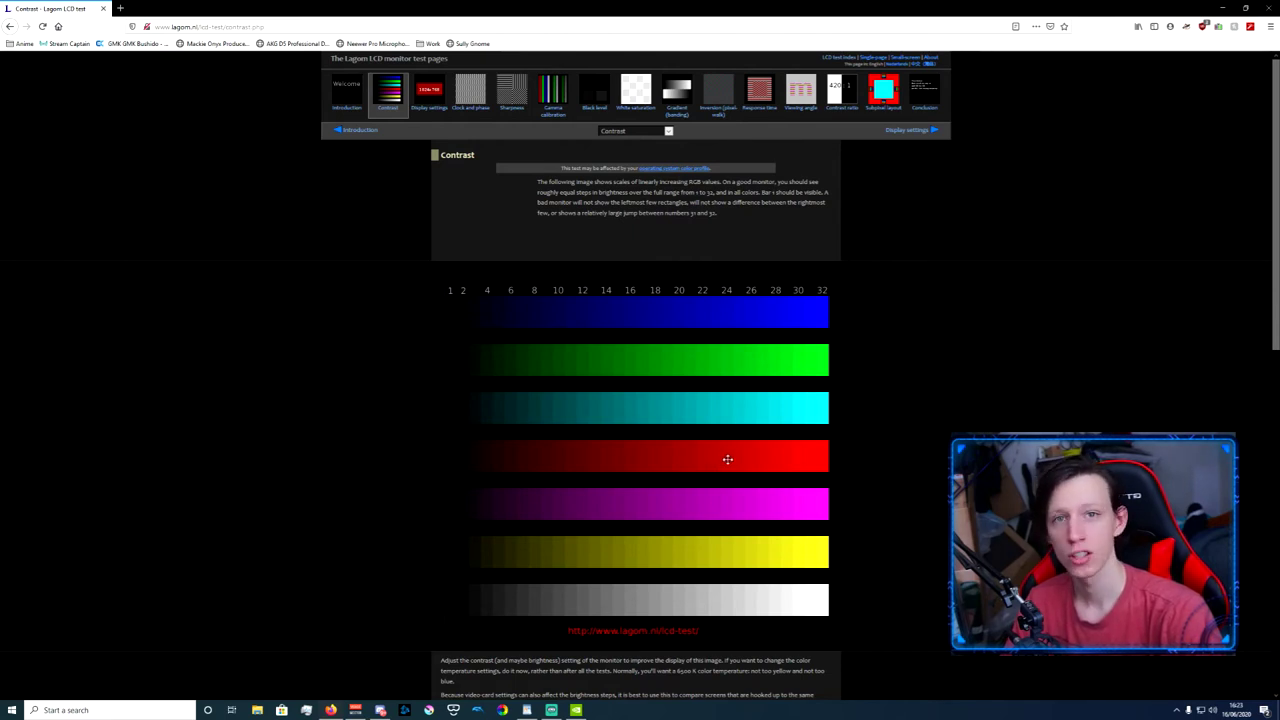
pyautogui.click(575, 710)
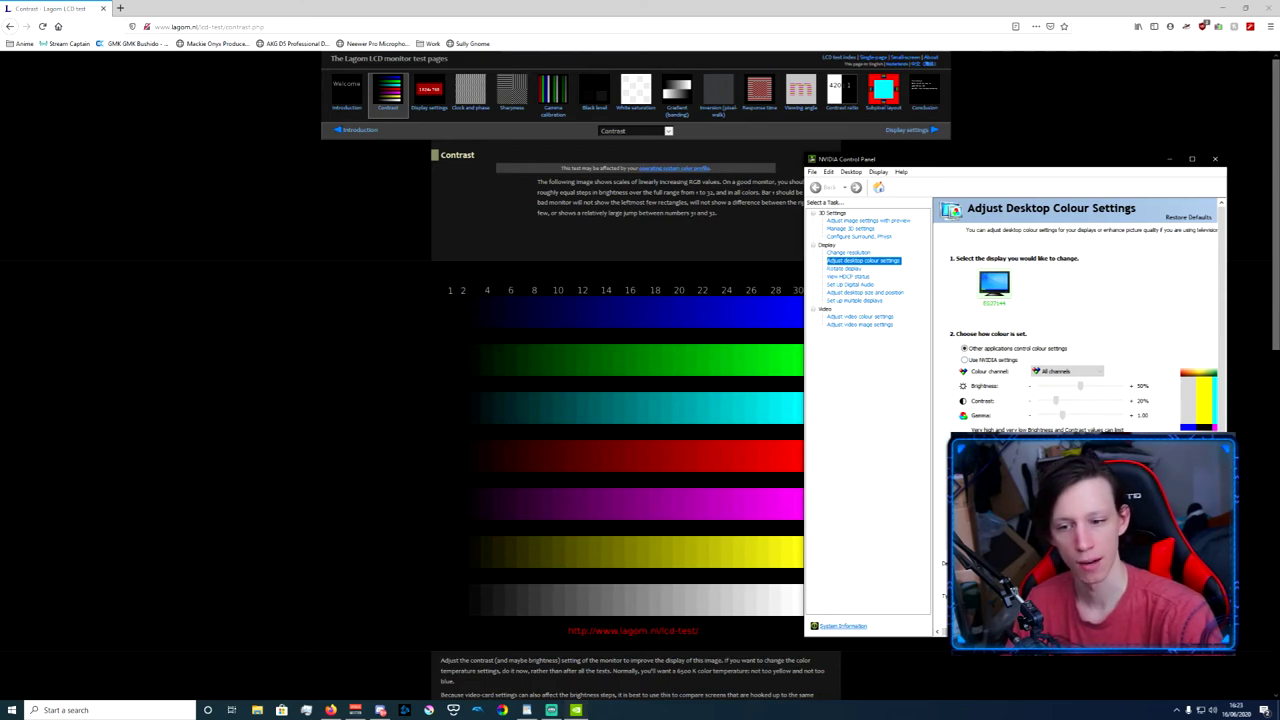
pyautogui.click(908, 130)
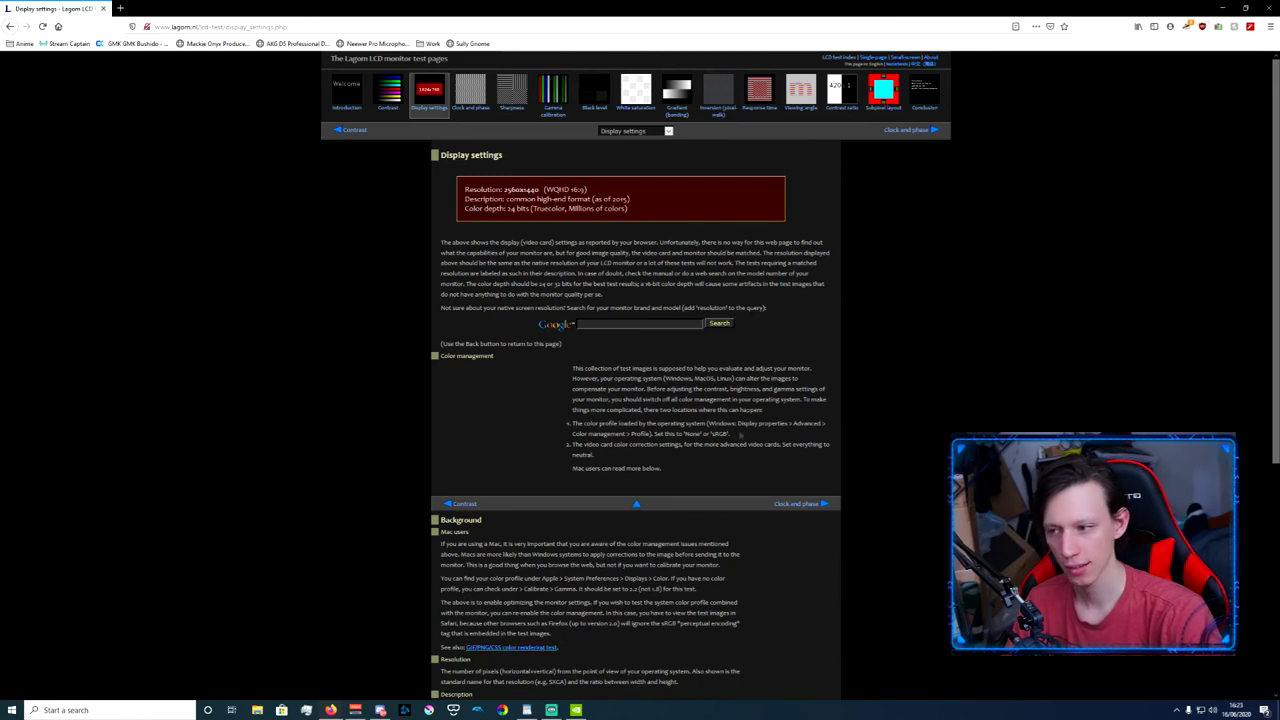
# Scroll through the Clock and phase test and its background, then go to Sharpness
pyautogui.scroll(-4, 745, 435)
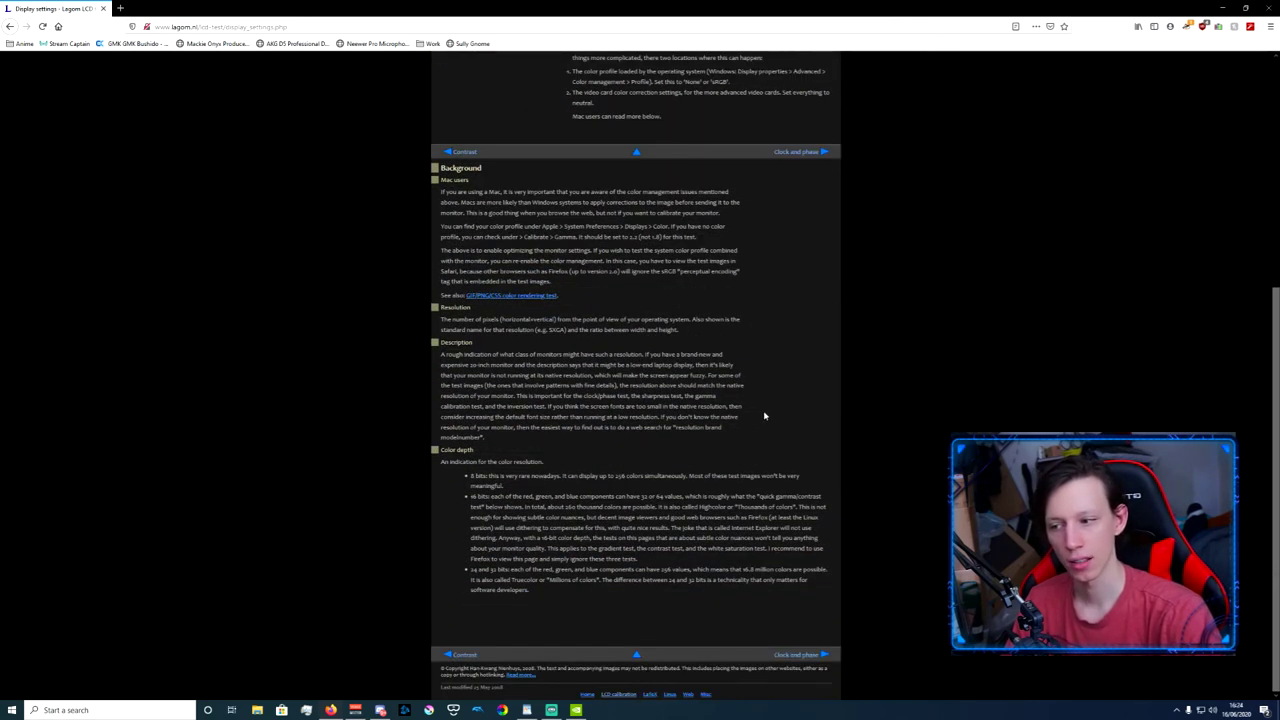
pyautogui.scroll(4, 766, 420)
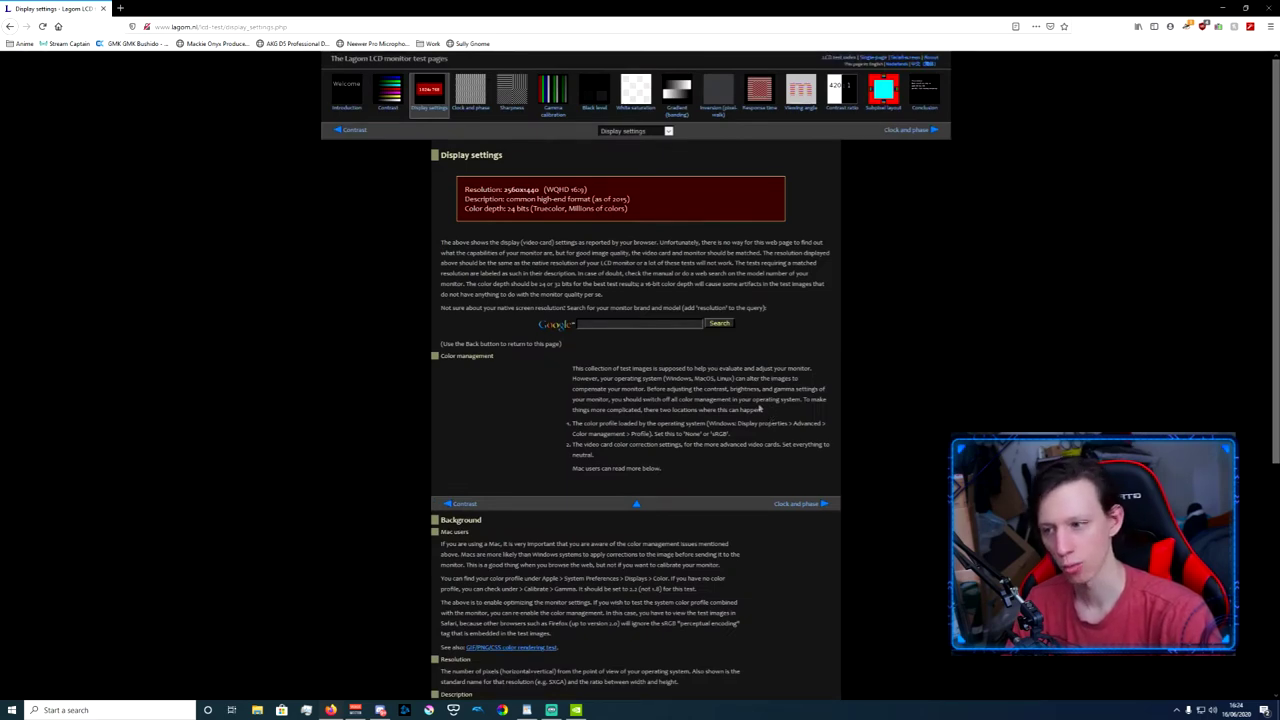
pyautogui.click(470, 92)
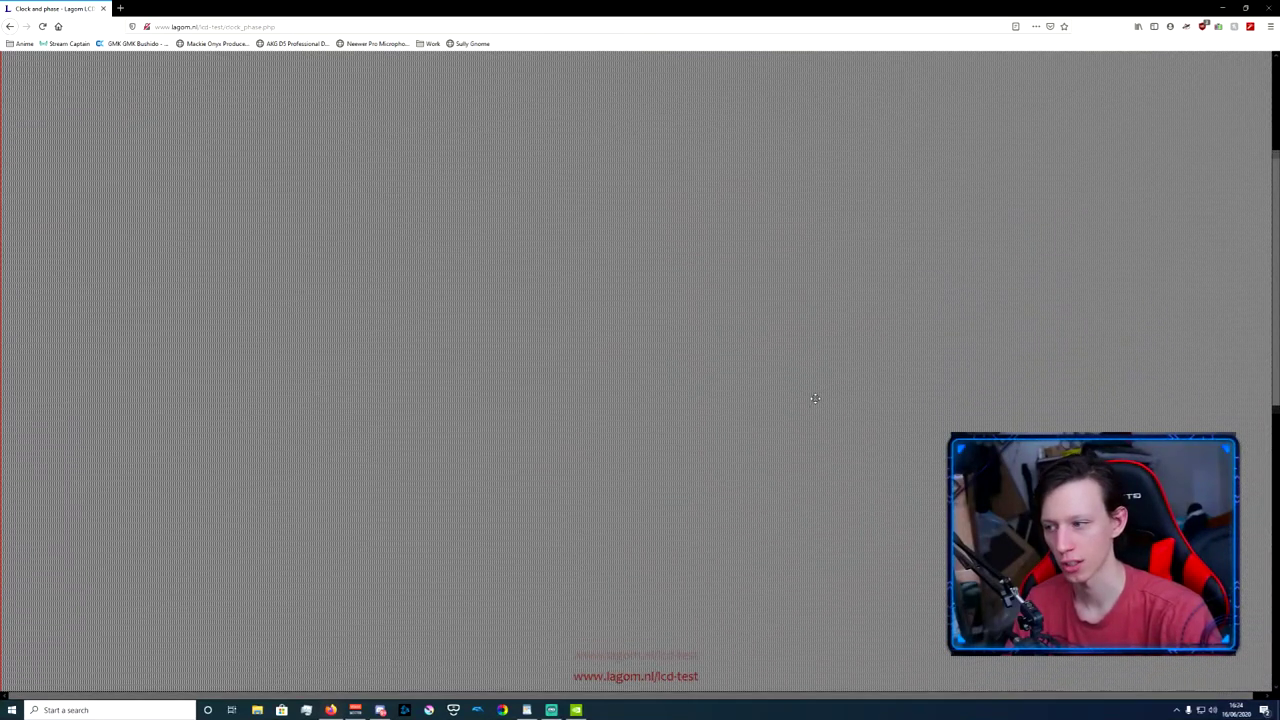
pyautogui.scroll(3, 816, 402)
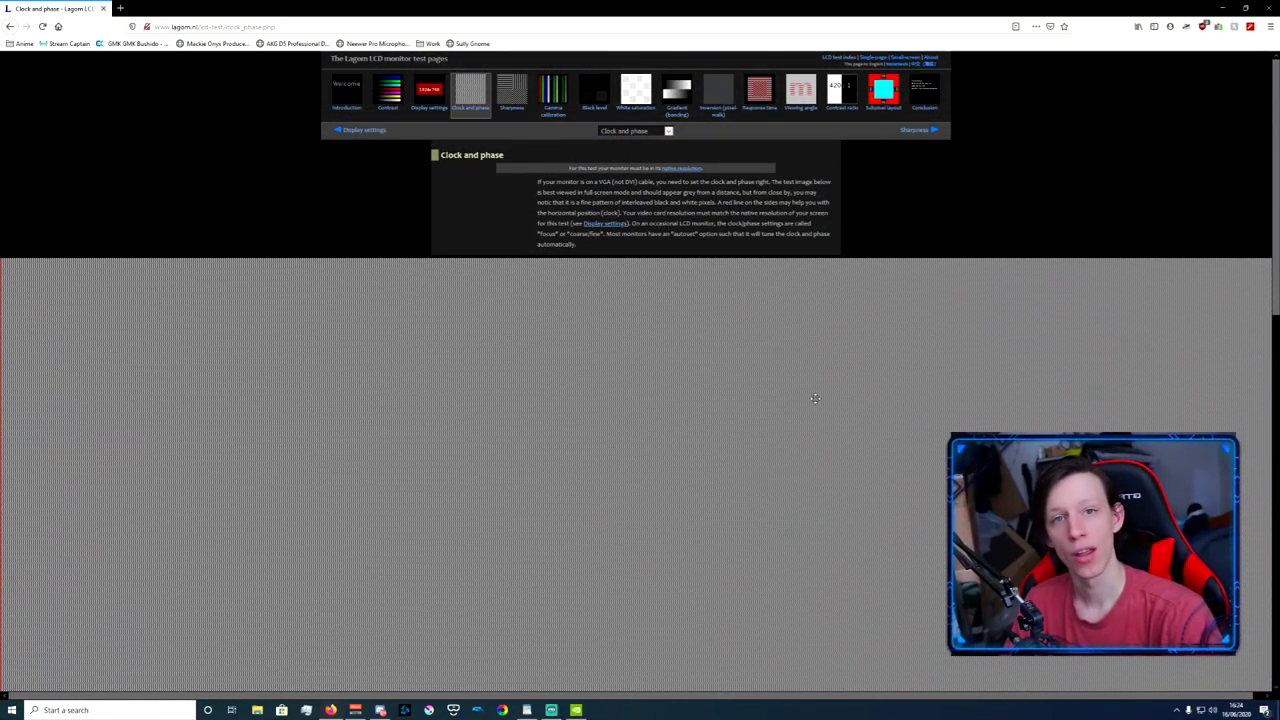
pyautogui.scroll(-5, 816, 398)
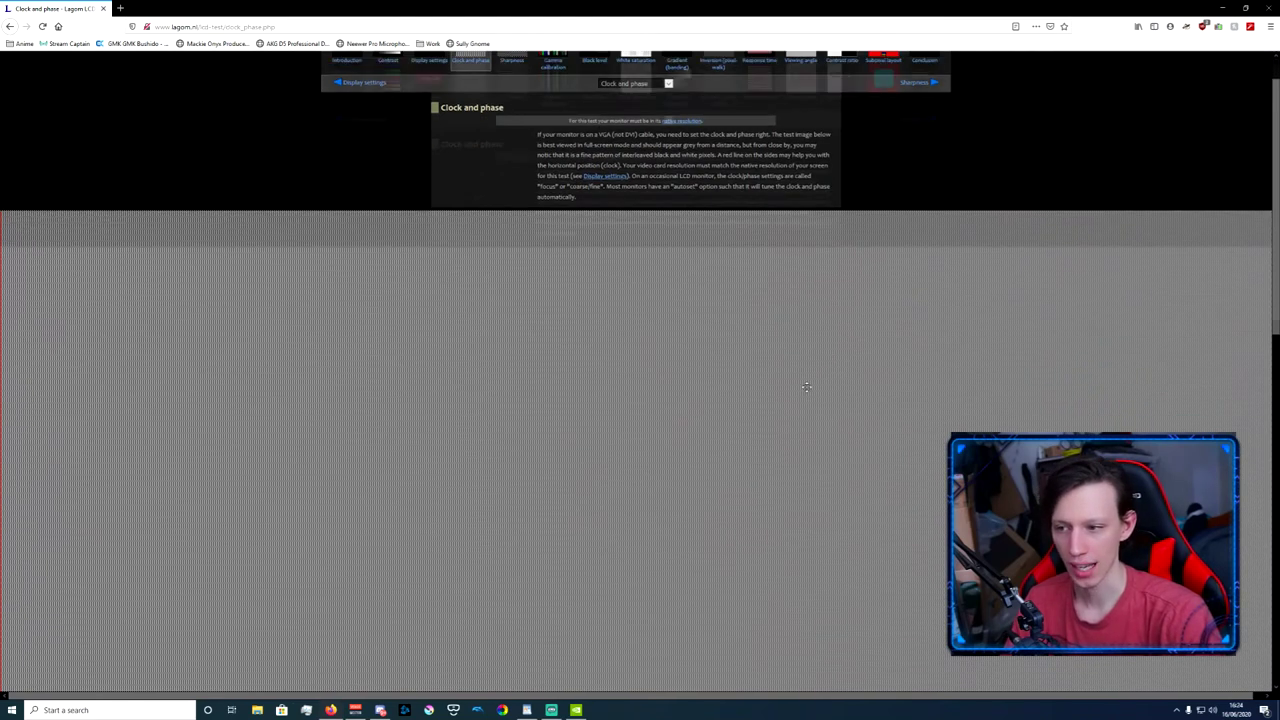
pyautogui.scroll(-3, 790, 350)
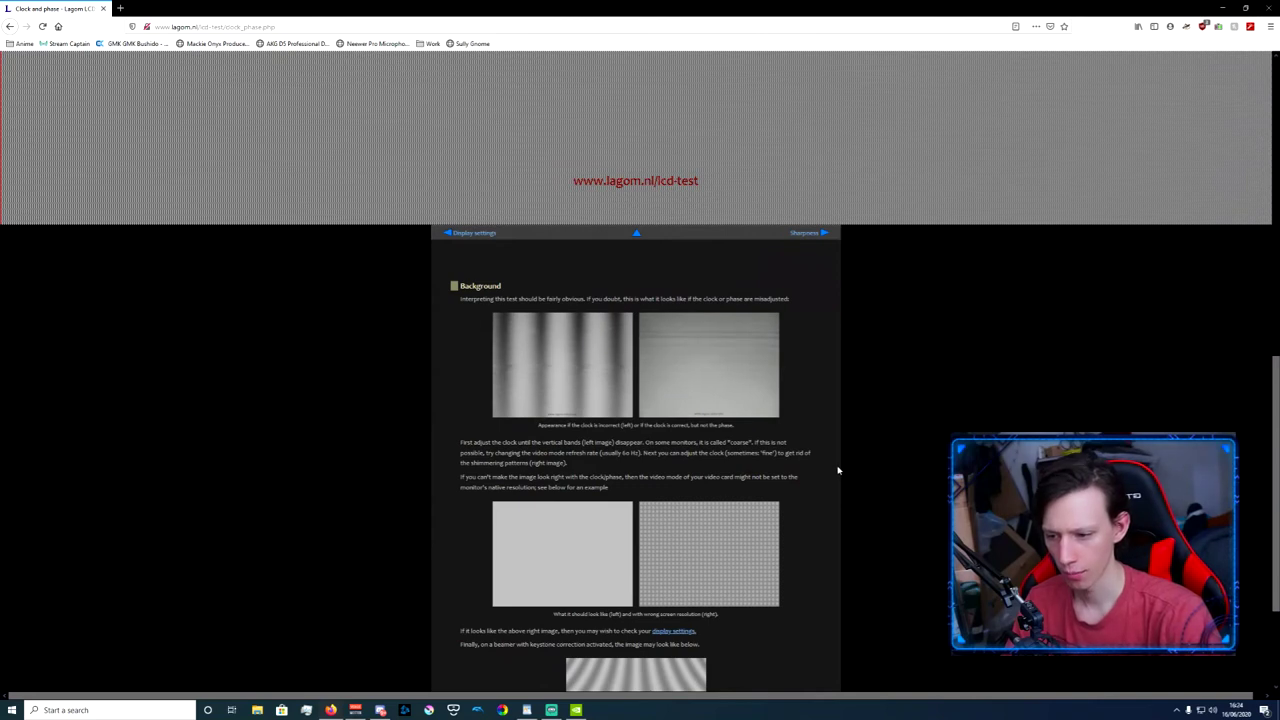
pyautogui.scroll(-1, 838, 470)
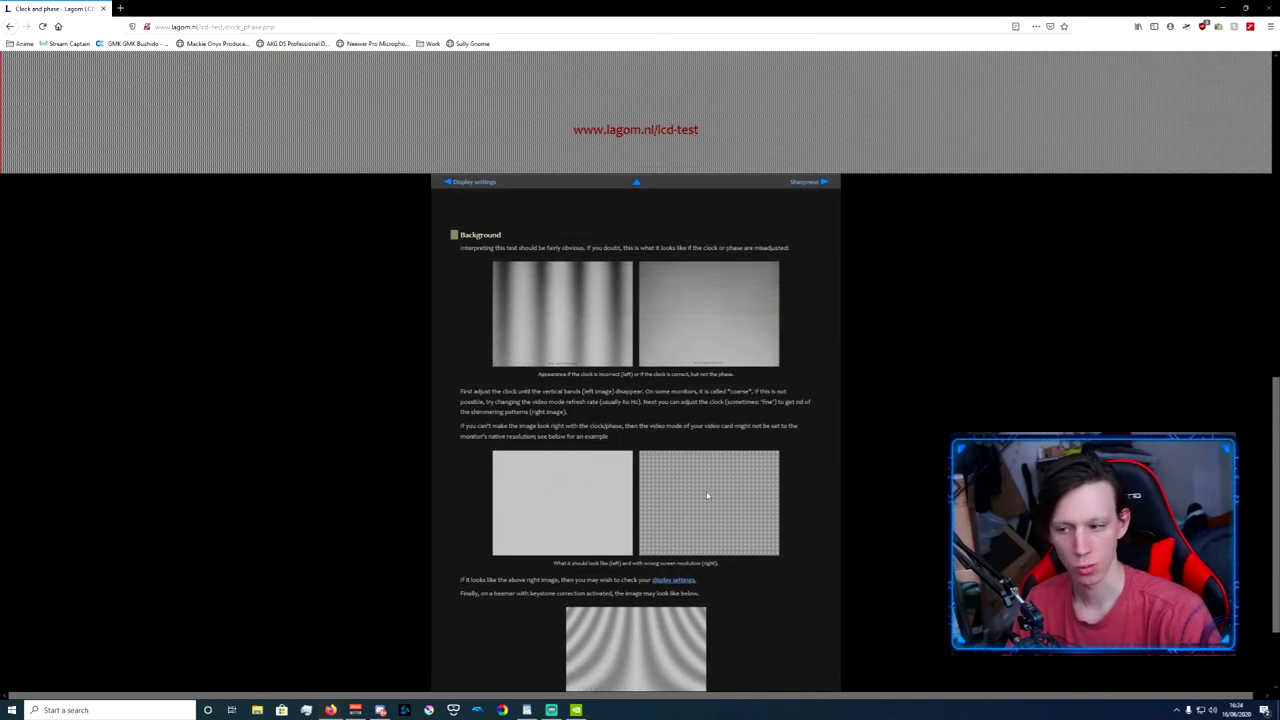
pyautogui.scroll(10, 823, 429)
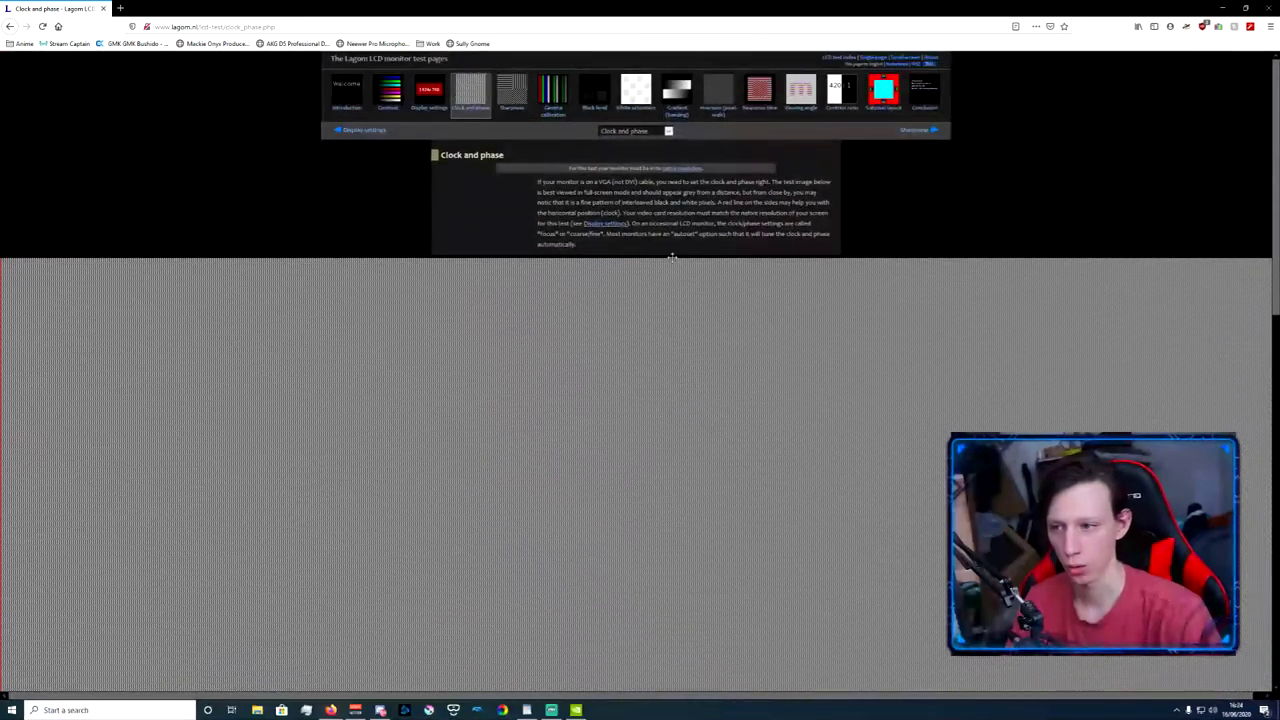
pyautogui.click(513, 92)
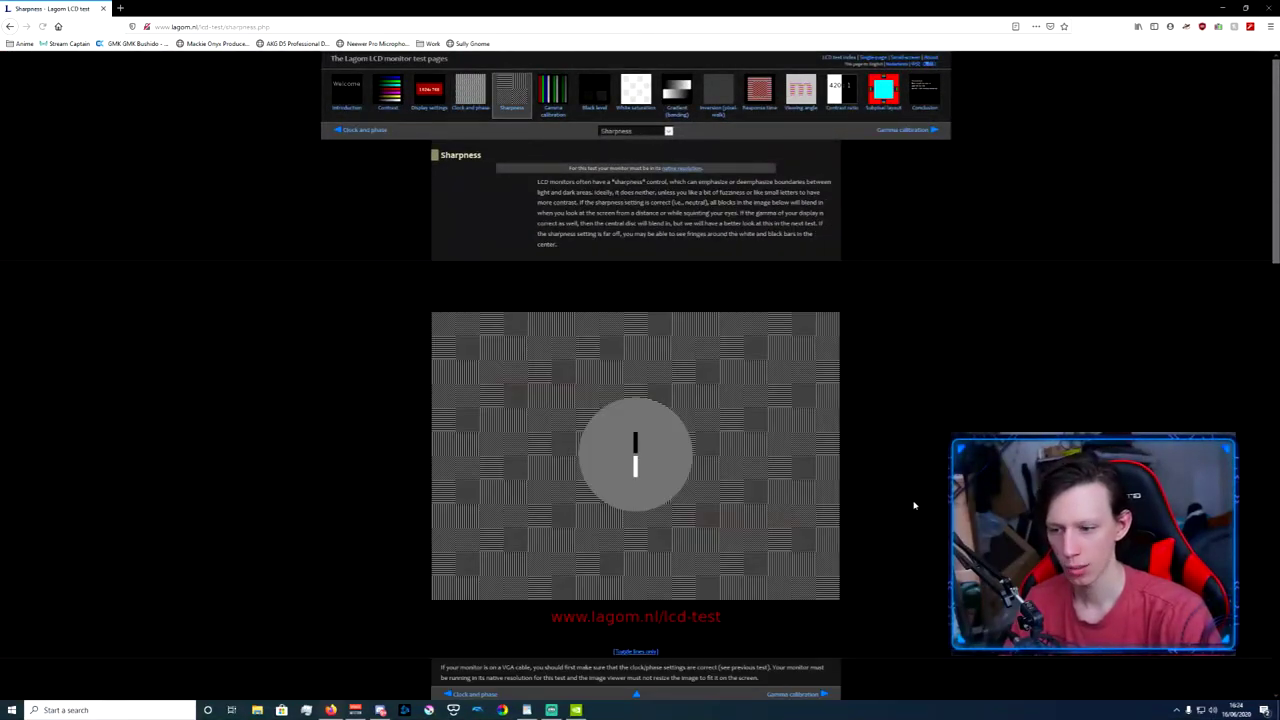
# View the Gamma calibration, Black level and White saturation tests in turn
pyautogui.scroll(-1, 913, 505)
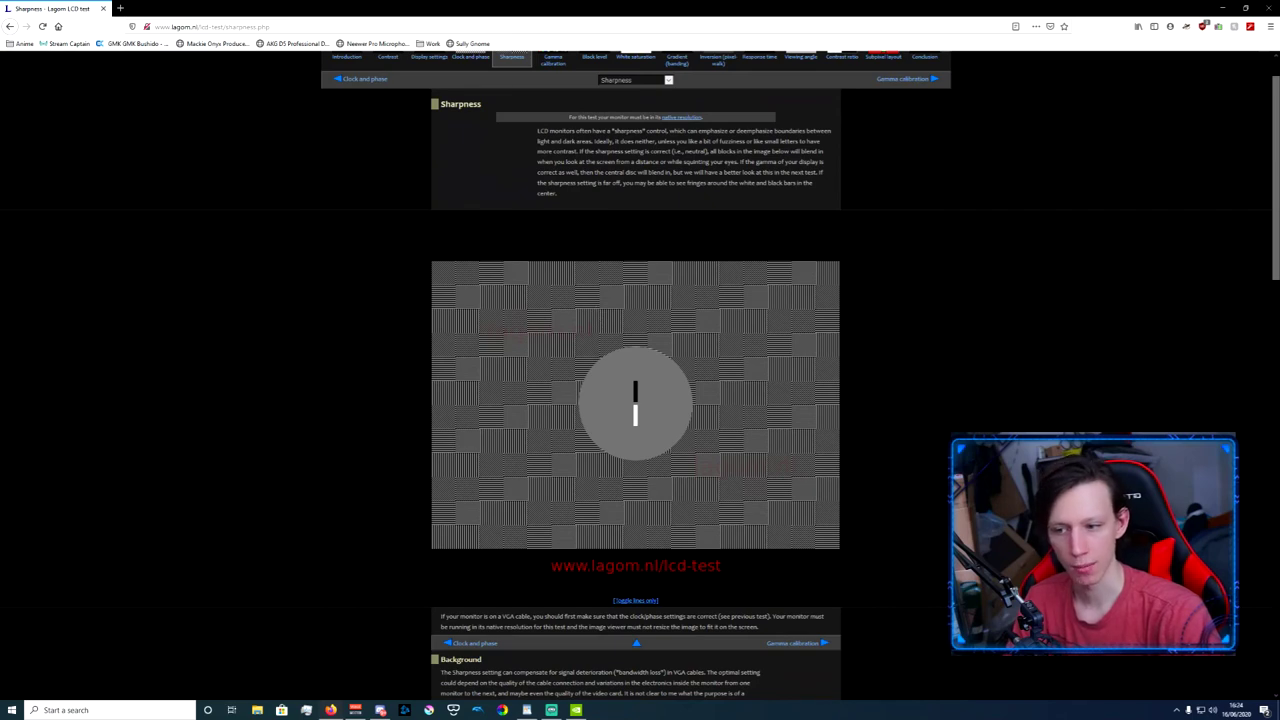
pyautogui.click(797, 643)
pyautogui.scroll(-2, 949, 351)
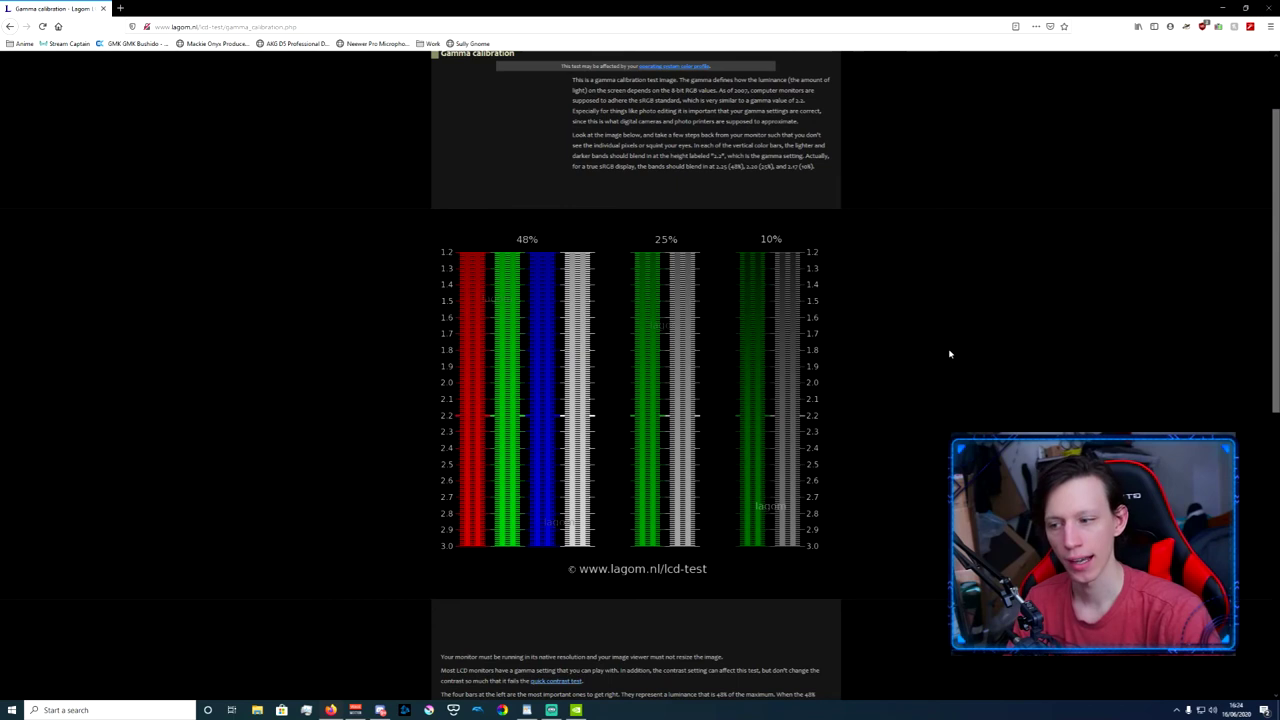
pyautogui.scroll(2, 951, 324)
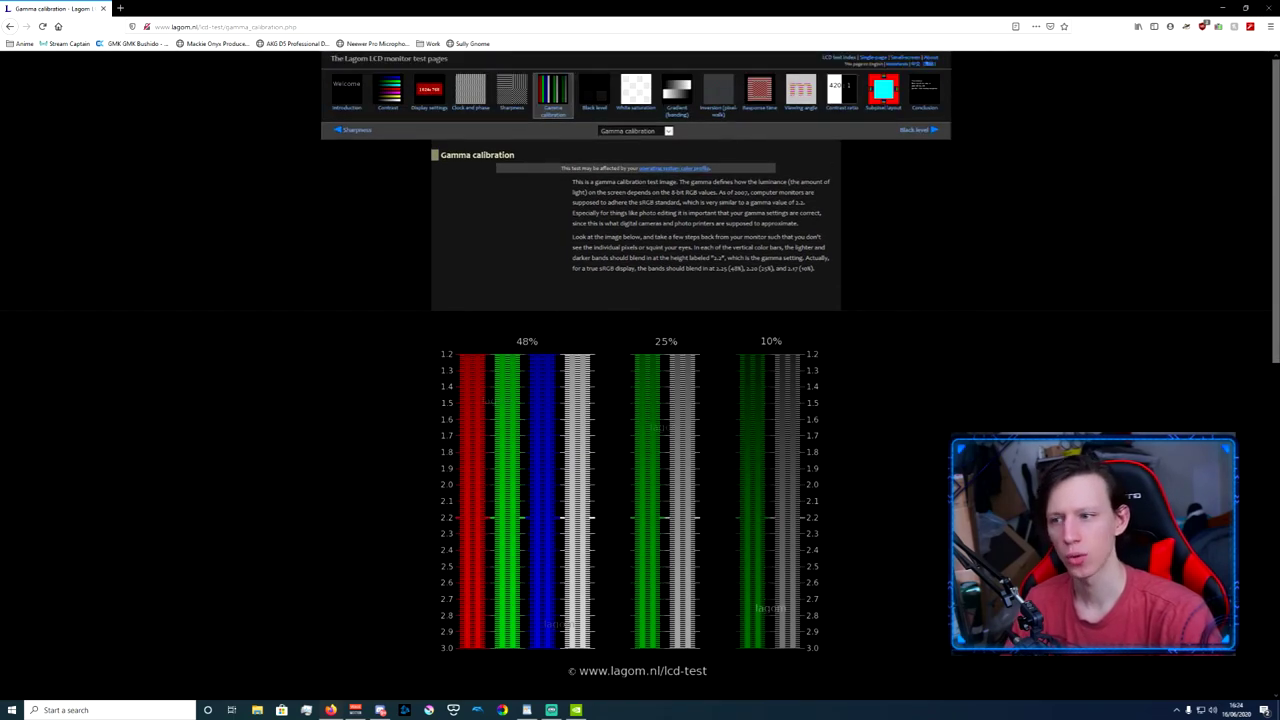
pyautogui.click(605, 95)
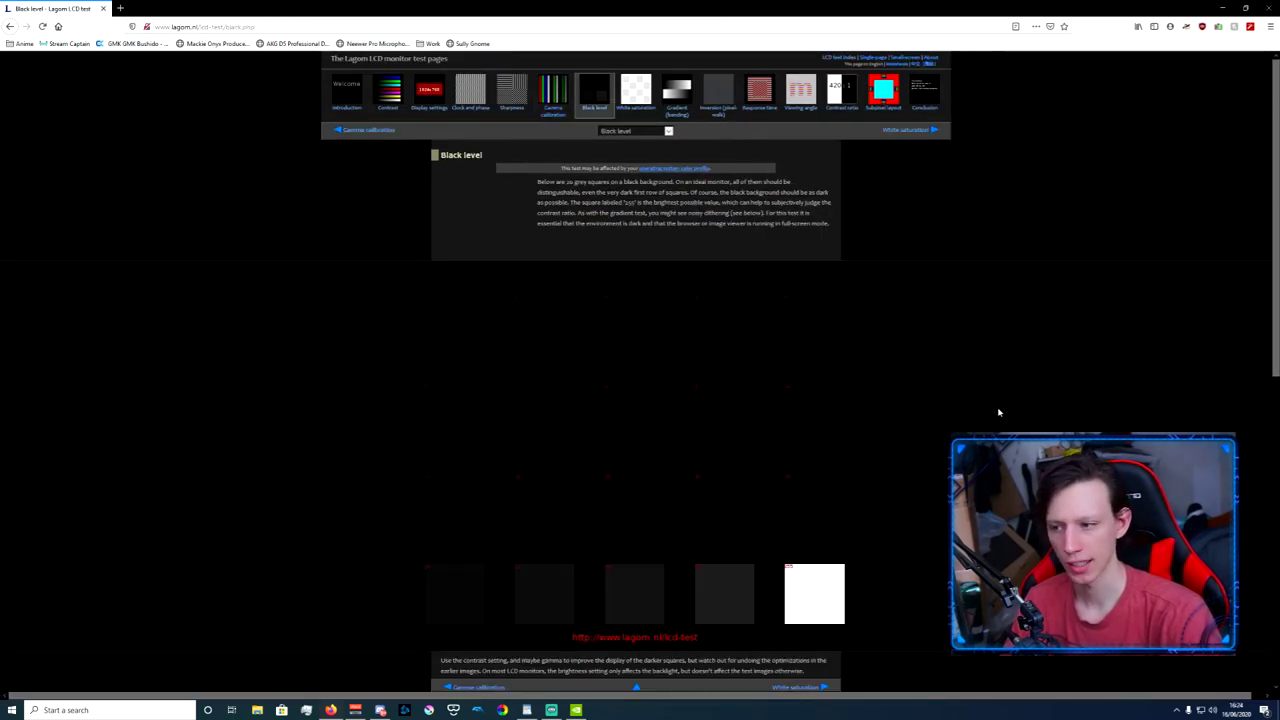
pyautogui.click(646, 100)
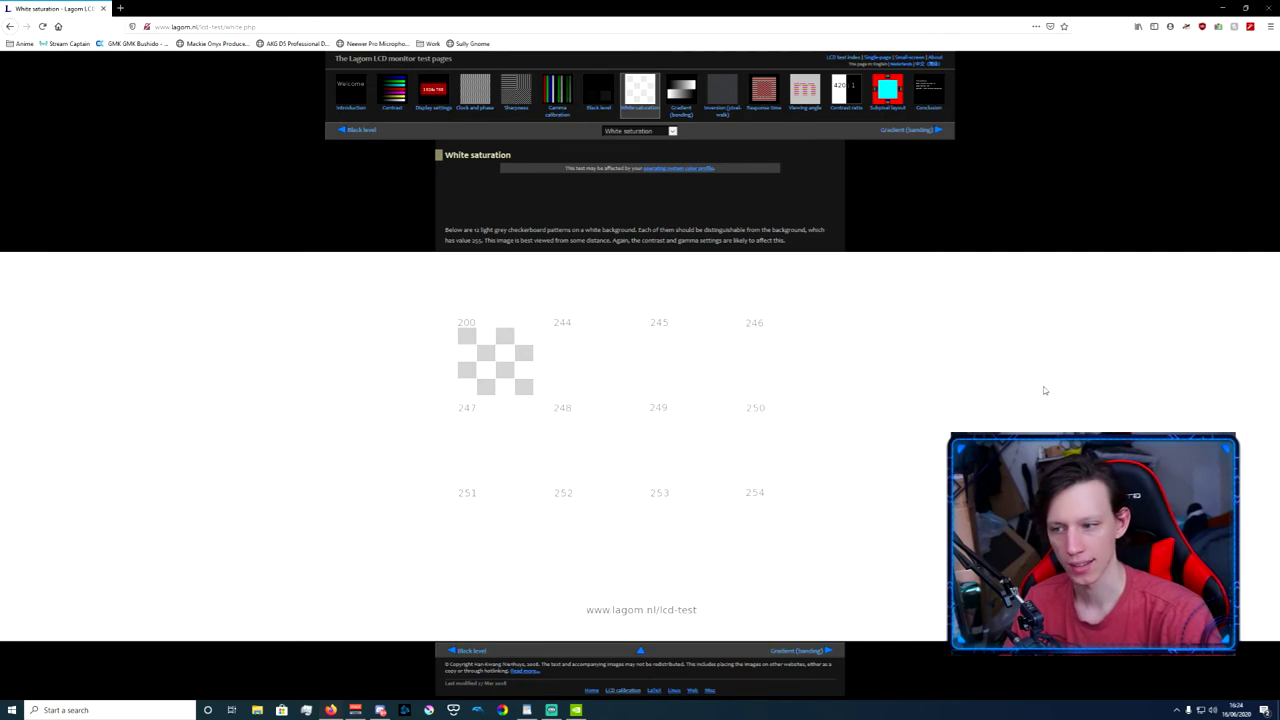
# Revisit Gamma, Black level and White saturation, then view Gradient (banding) and Inversion (pixel-walk)
pyautogui.click(557, 92)
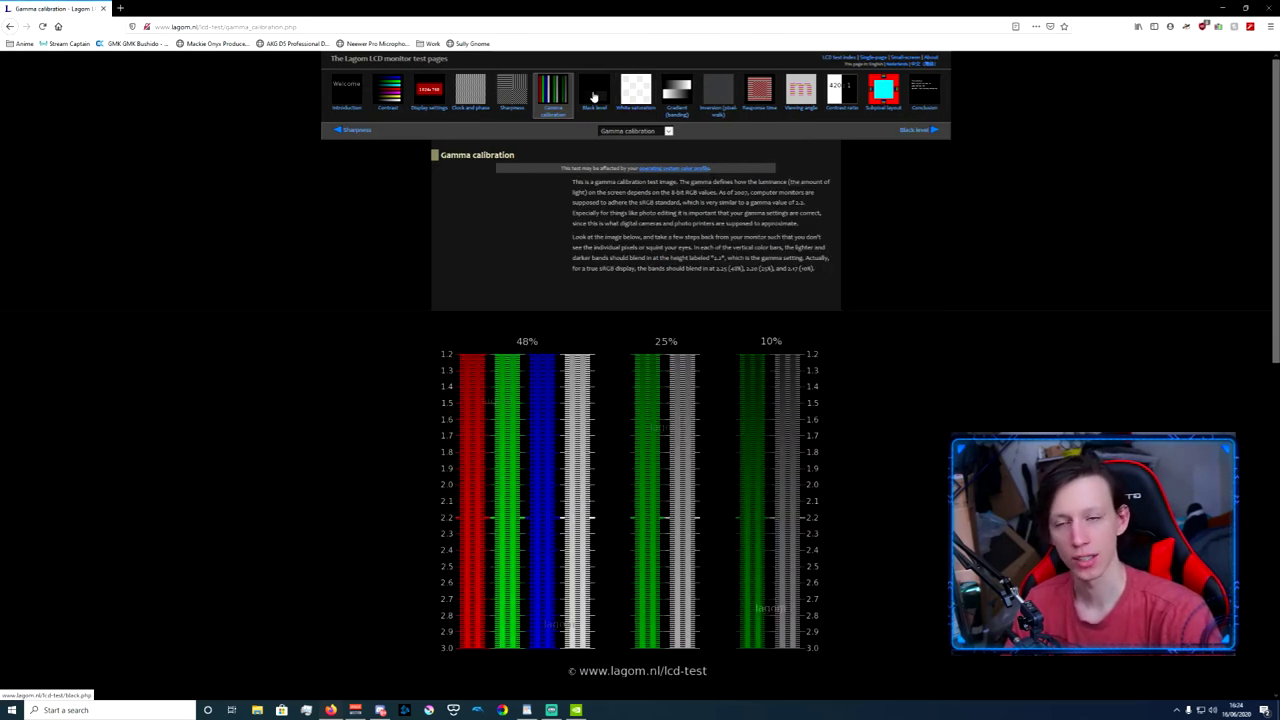
pyautogui.click(593, 96)
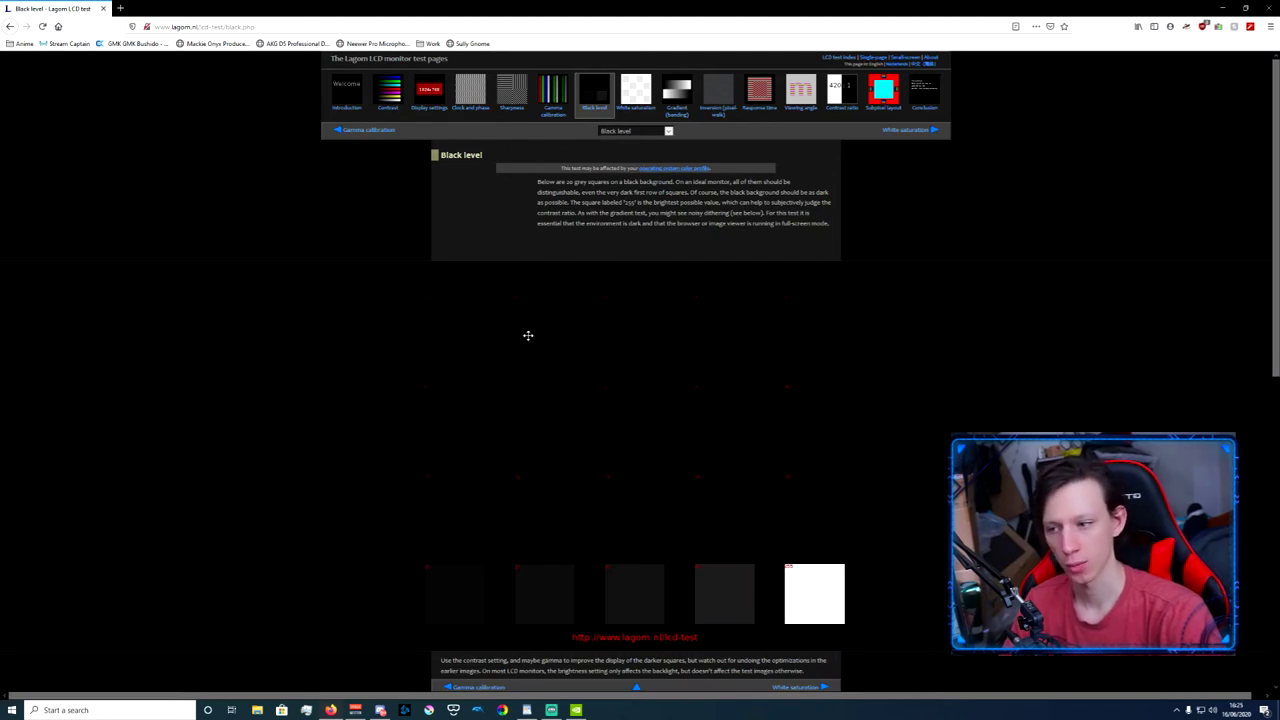
pyautogui.click(634, 86)
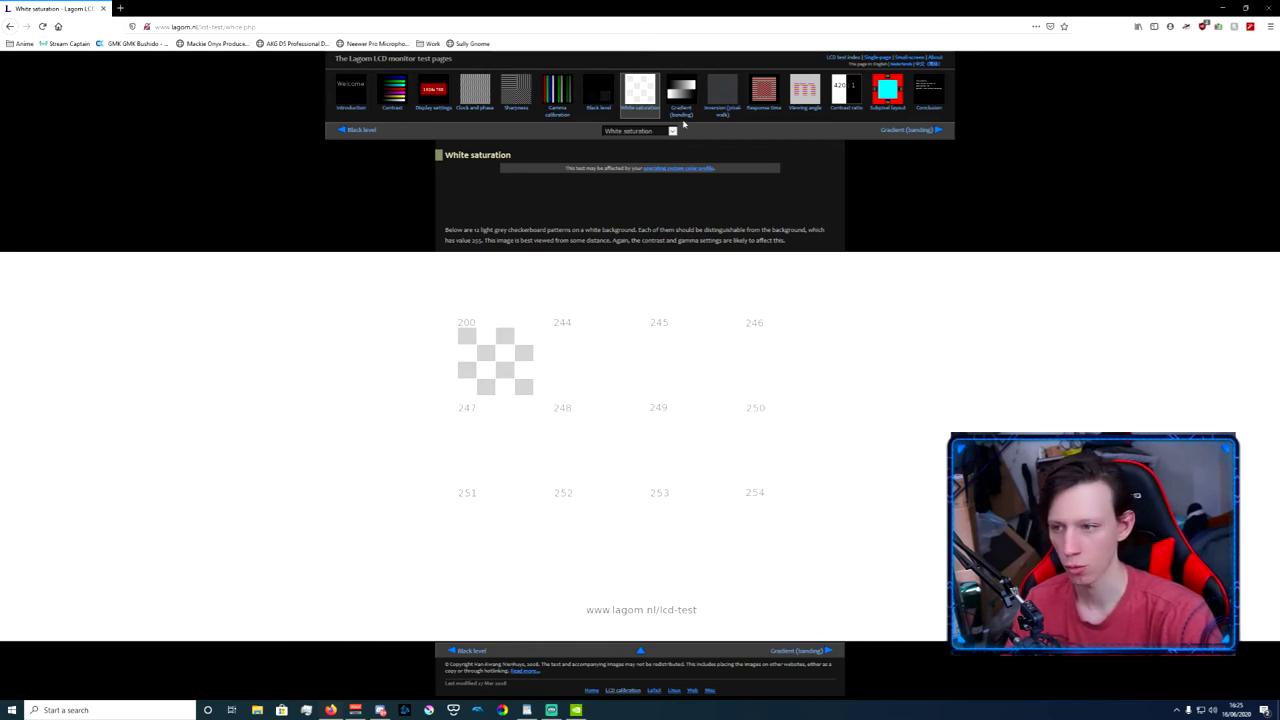
pyautogui.click(684, 103)
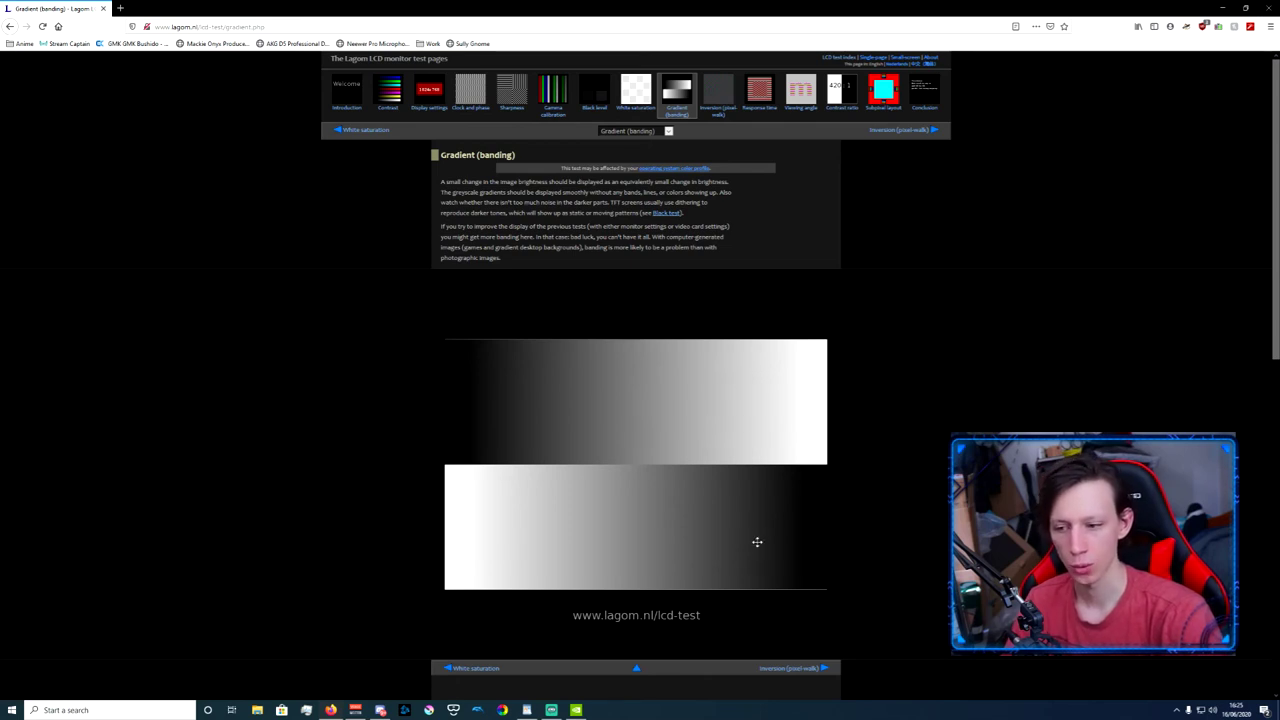
pyautogui.click(723, 105)
# Inspect the Inversion pixel-walk boxes, then scroll through the Response time test's A–H flashing-square chart
pyautogui.scroll(-1, 590, 516)
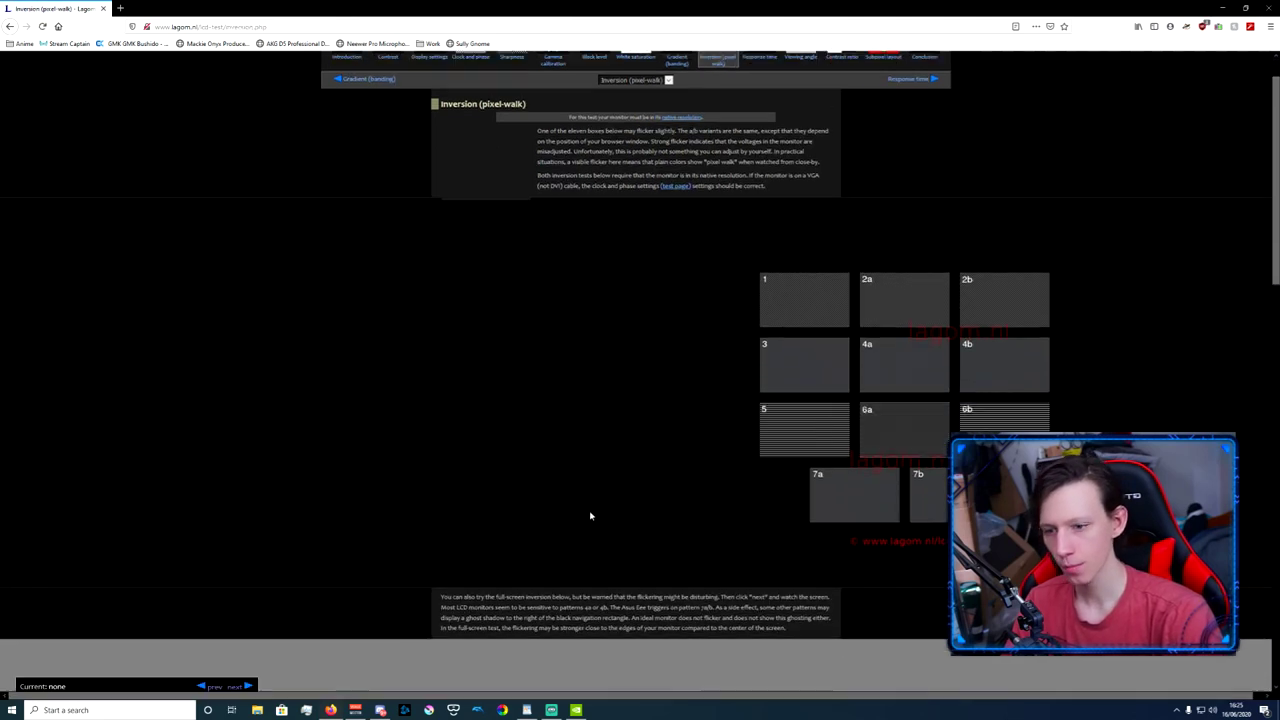
pyautogui.scroll(1, 600, 512)
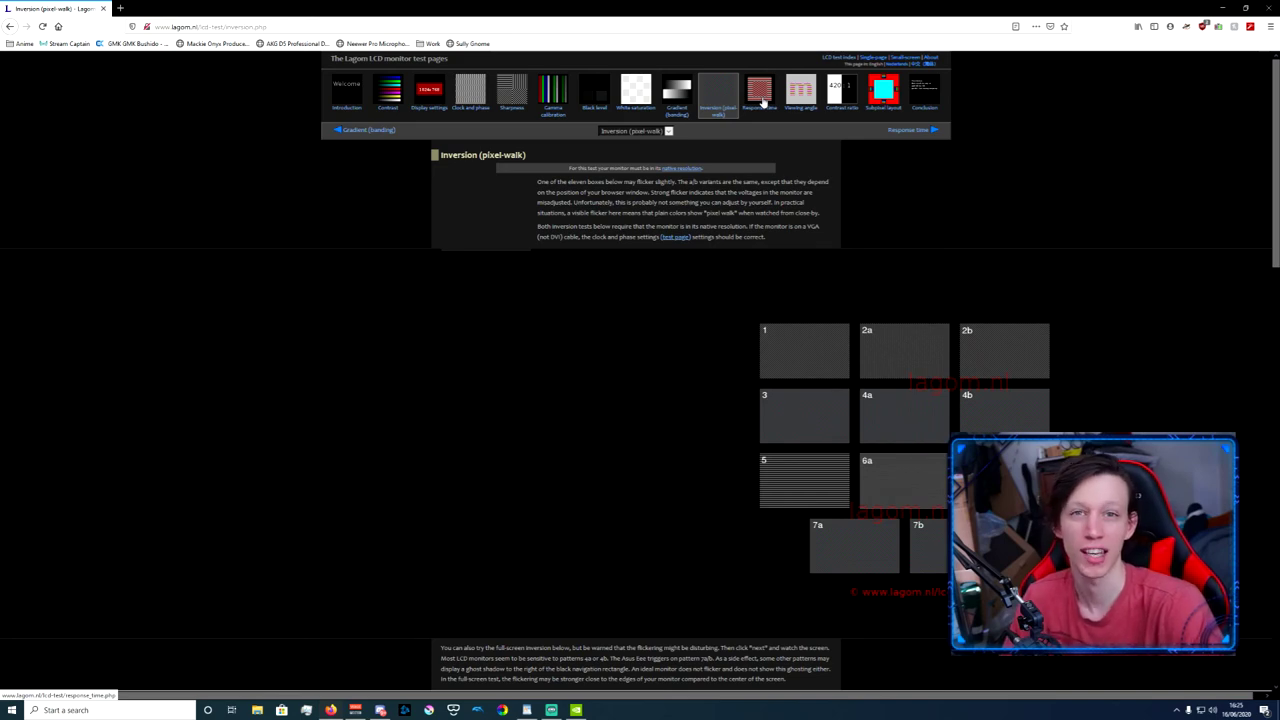
pyautogui.click(763, 101)
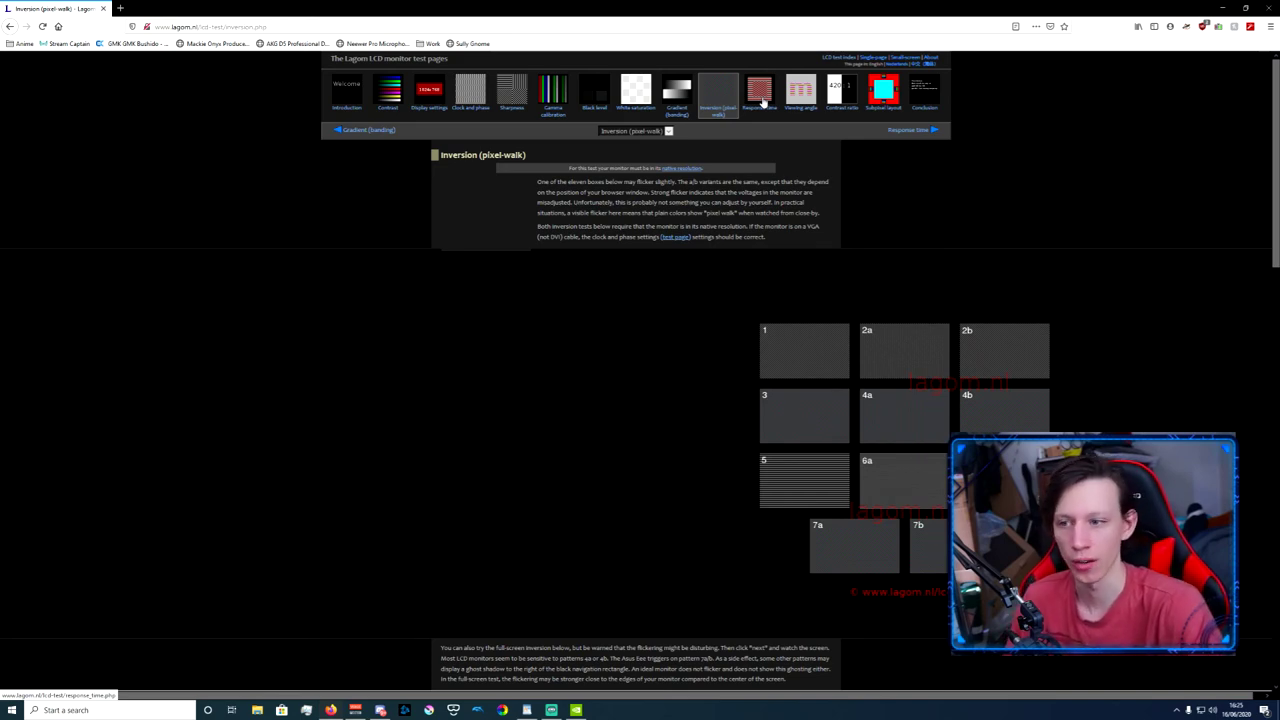
pyautogui.scroll(-3, 1022, 400)
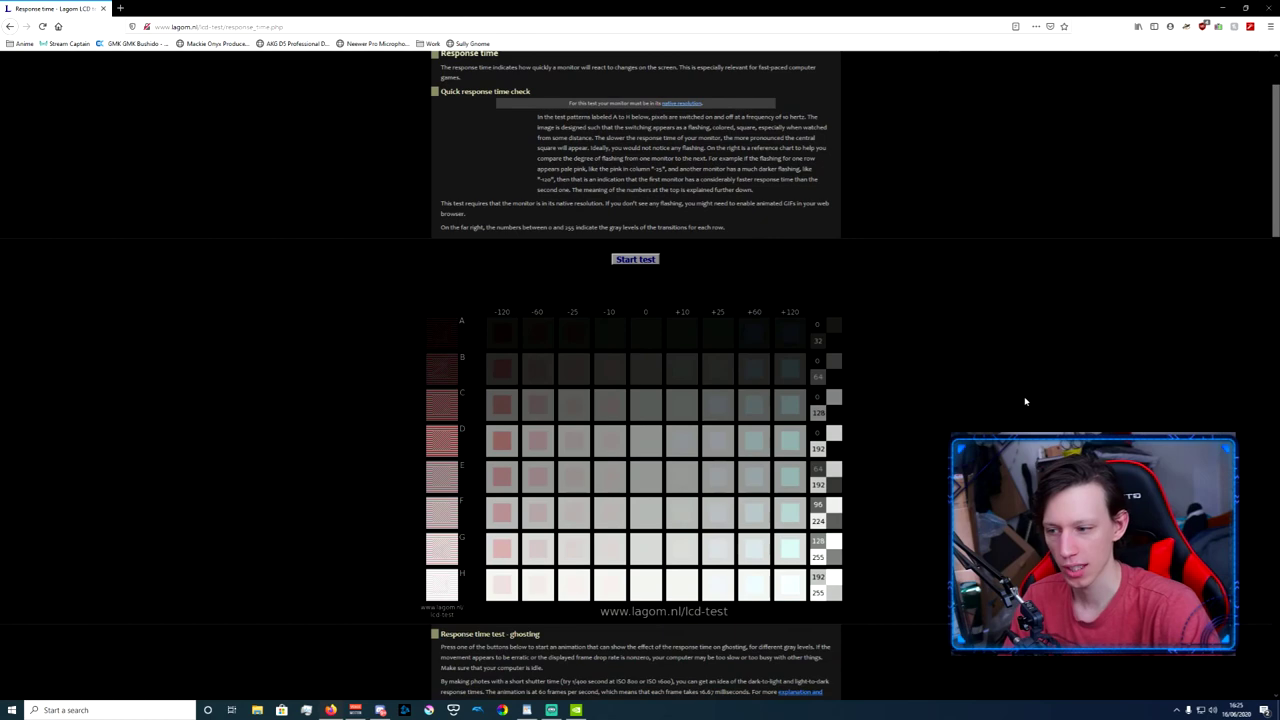
pyautogui.scroll(-1, 1024, 400)
pyautogui.scroll(1, 1024, 400)
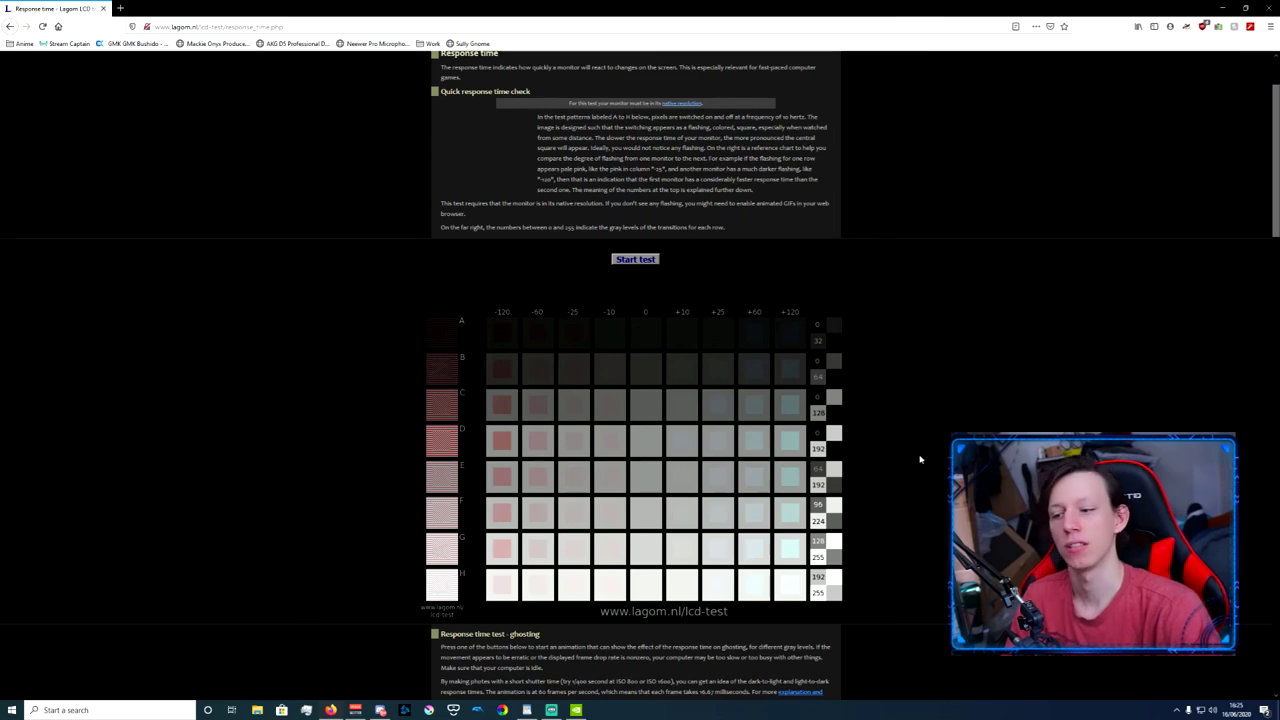
pyautogui.scroll(2, 920, 459)
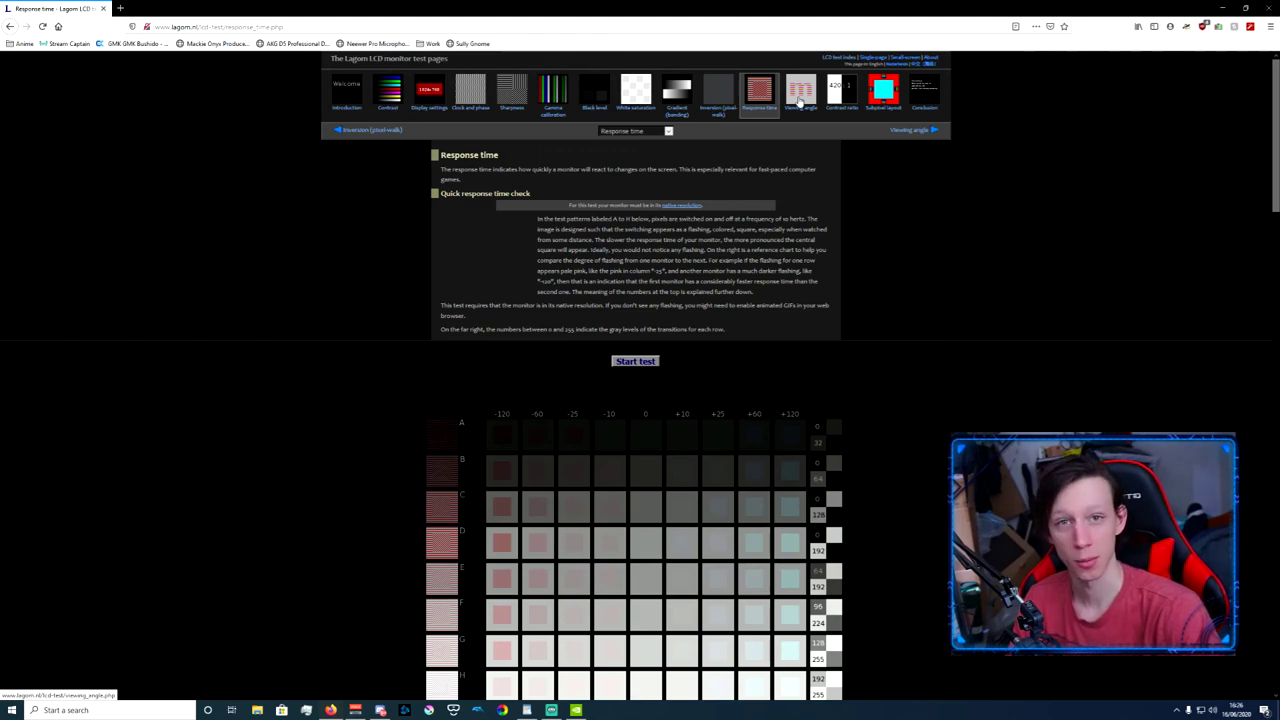
# Scroll through the lagom image on the Viewing angle test page
pyautogui.click(800, 100)
pyautogui.scroll(-2, 858, 360)
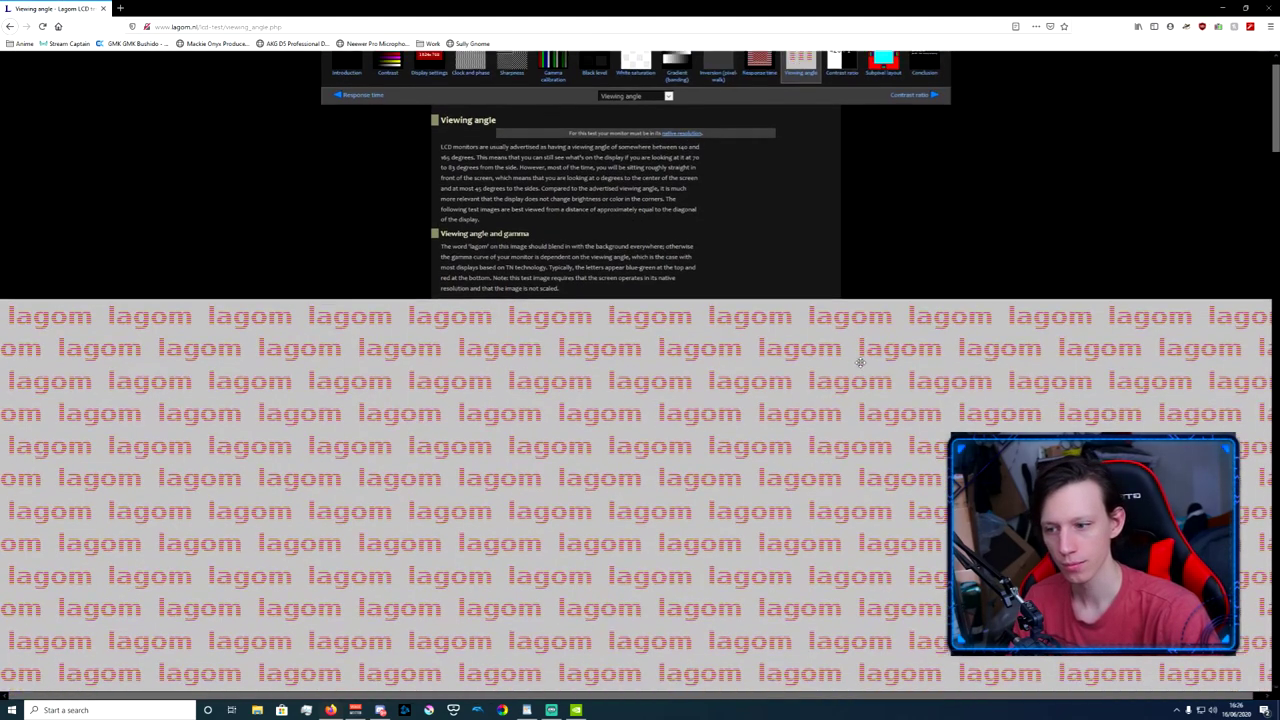
pyautogui.scroll(-4, 858, 360)
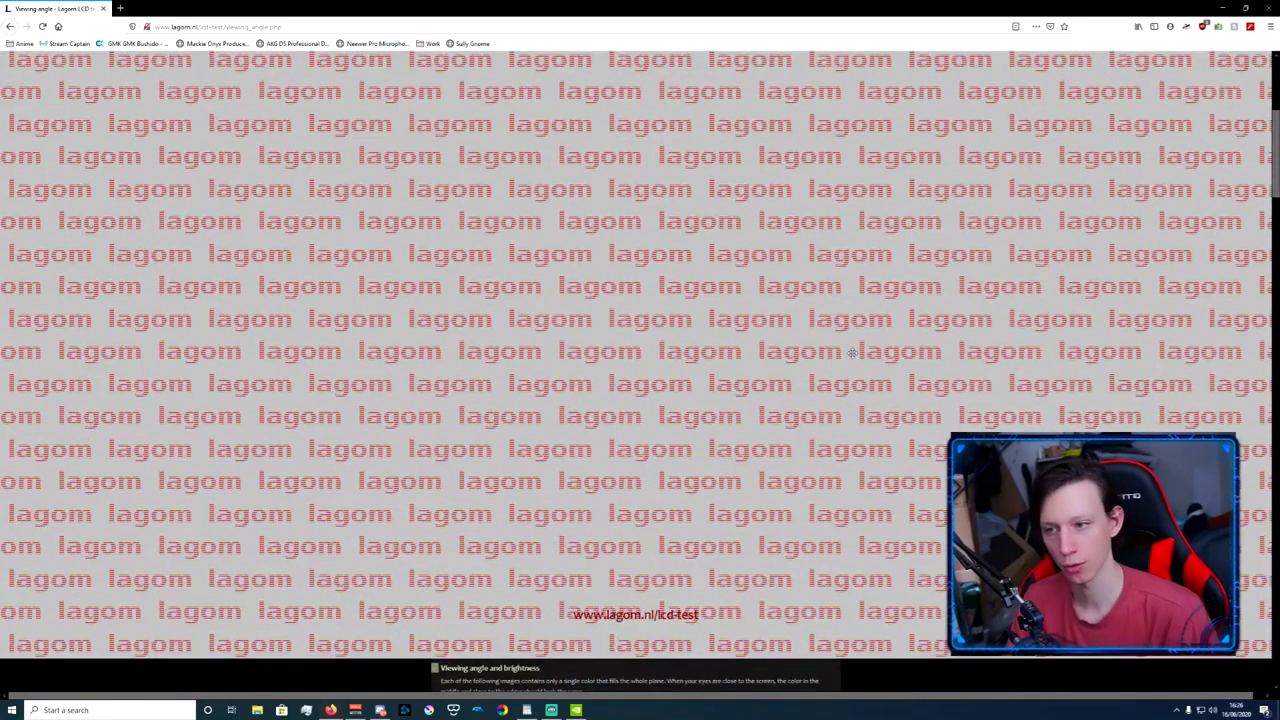
pyautogui.scroll(2, 852, 352)
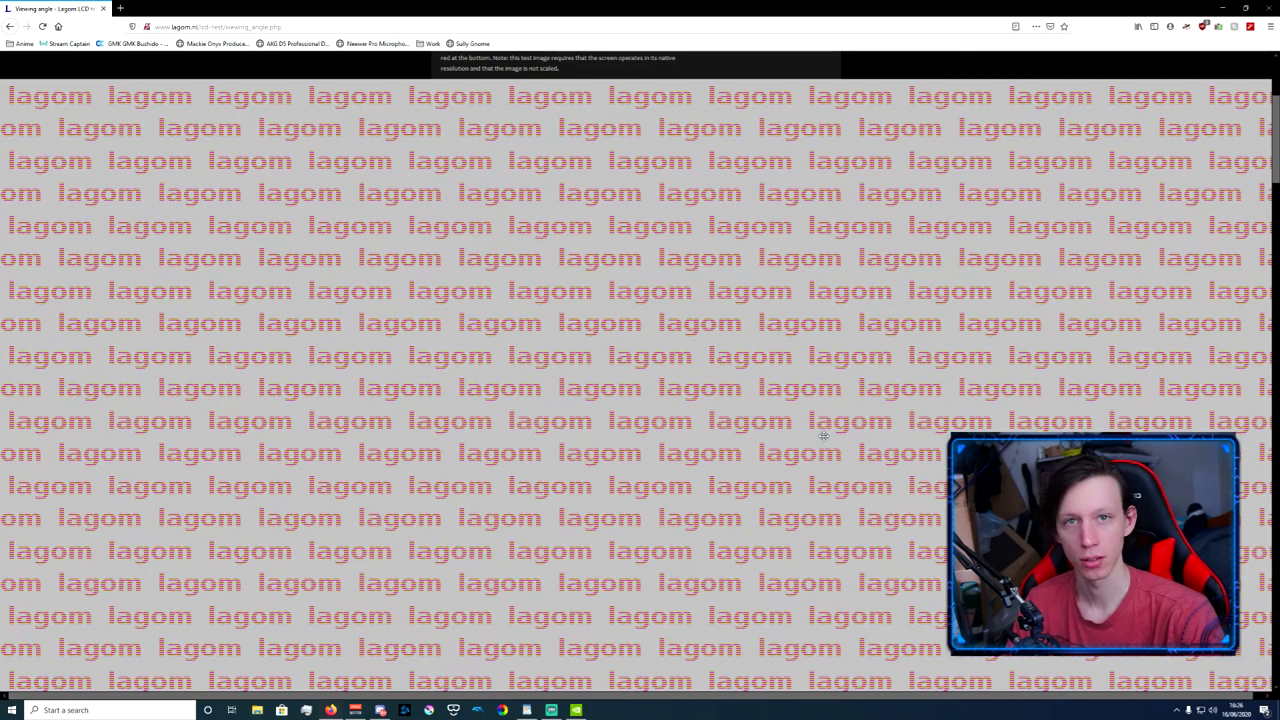
pyautogui.scroll(3, 823, 436)
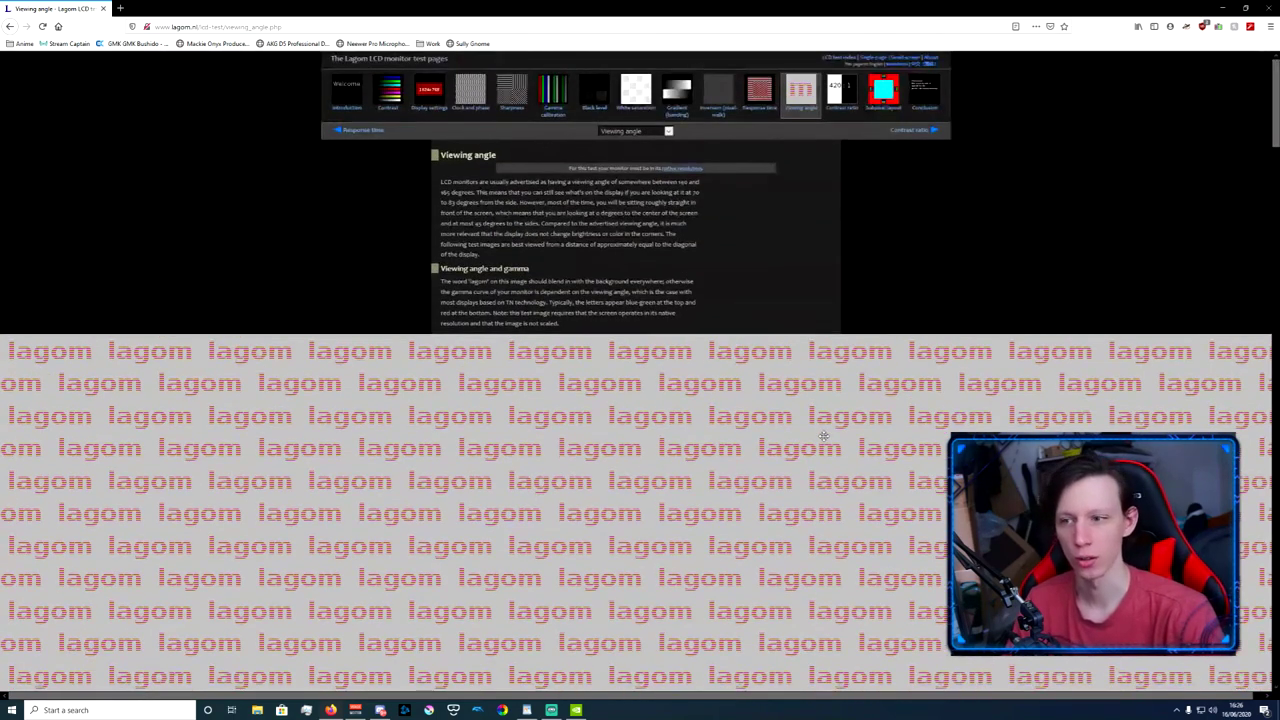
# Step through the Contrast ratio and Subpixel layout tests to the Conclusion page
pyautogui.click(853, 98)
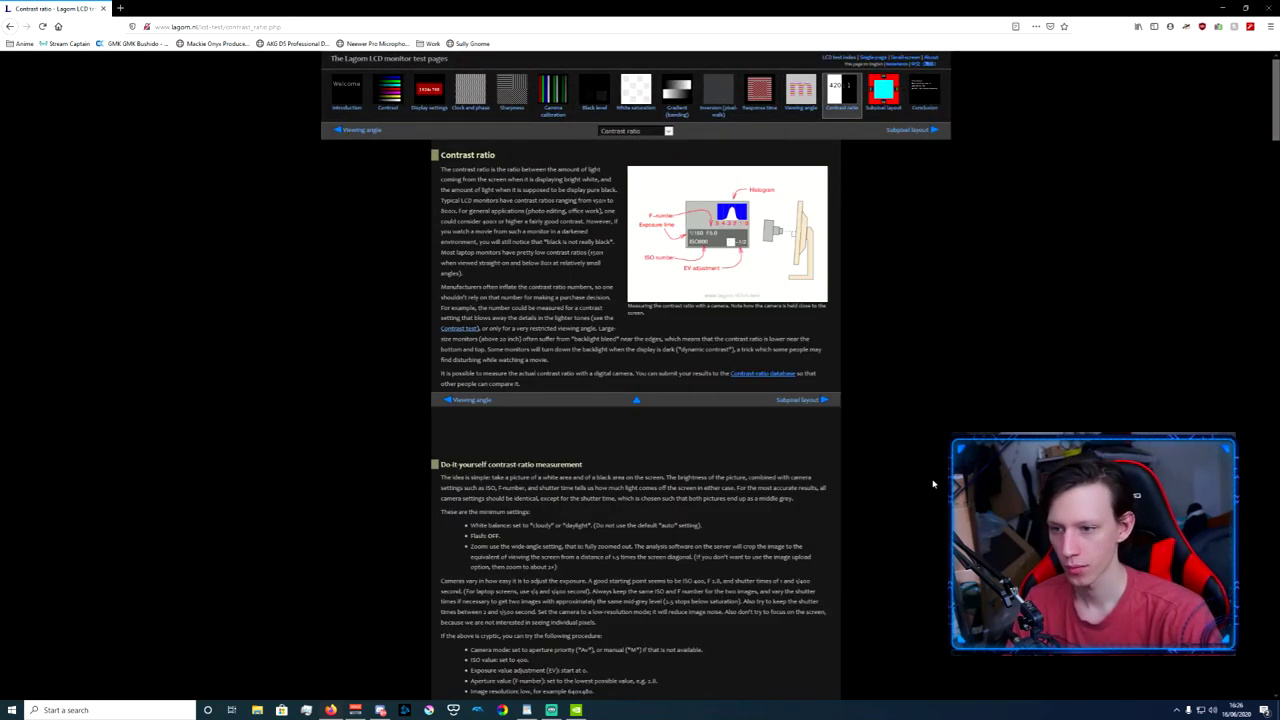
pyautogui.click(883, 100)
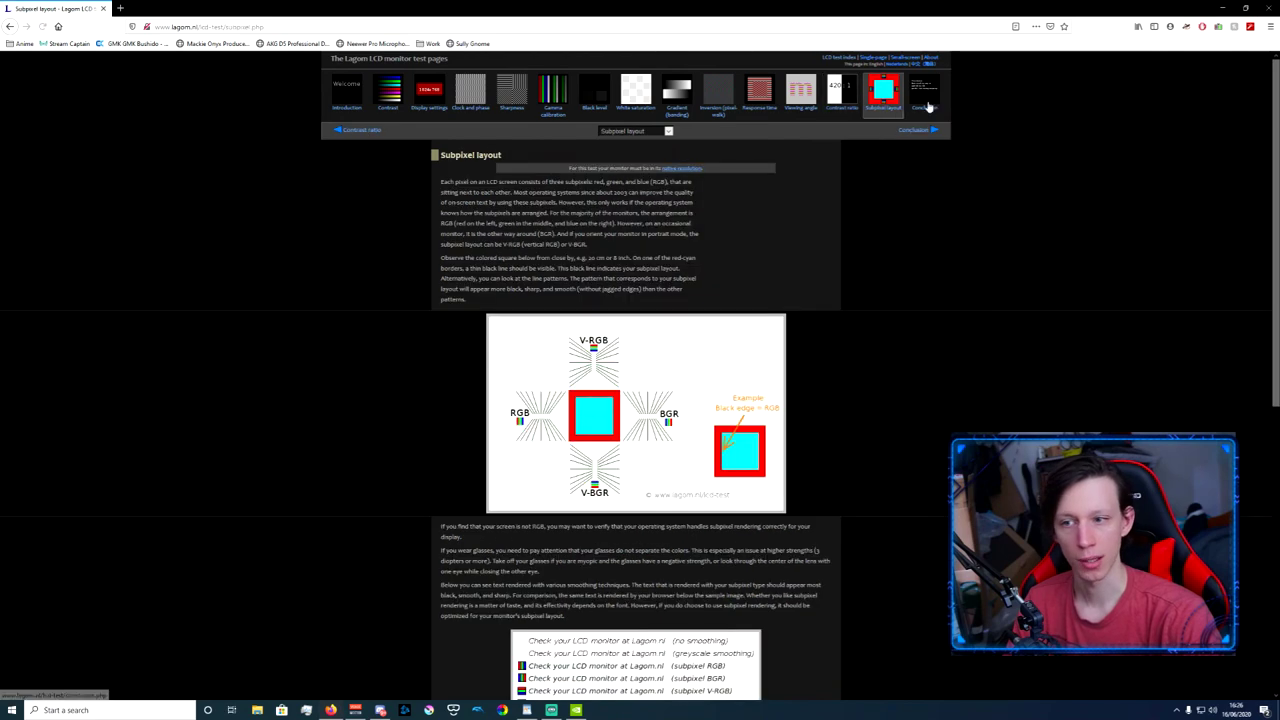
pyautogui.click(930, 96)
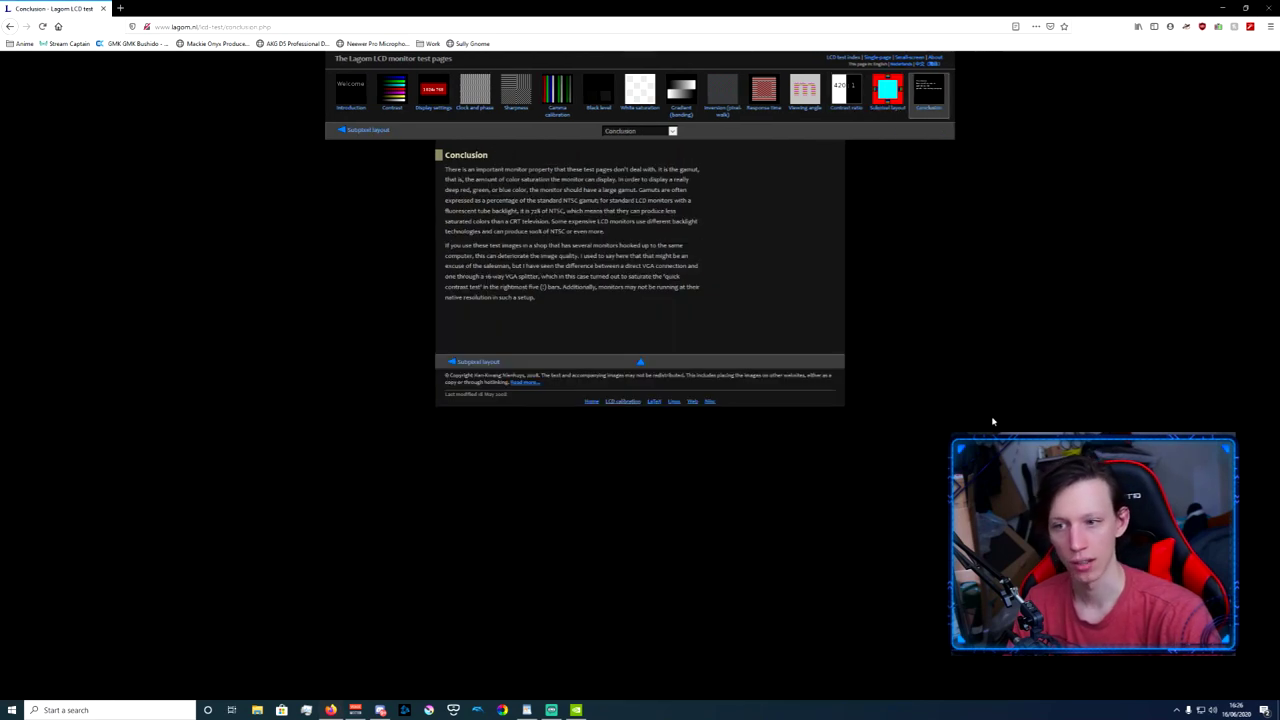